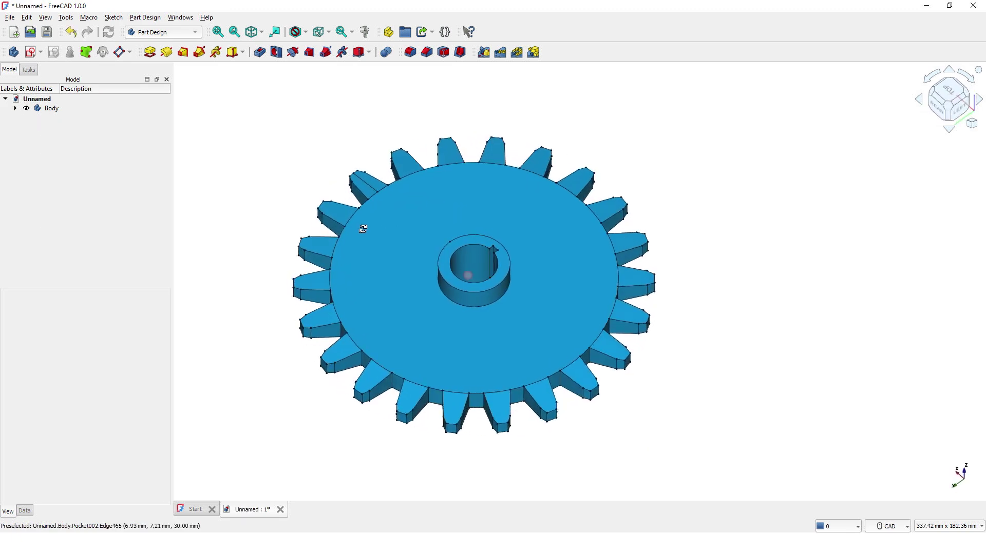
Orbit the view around the finished gear to inspect it
middle_click_drag(363, 226, 673, 184)
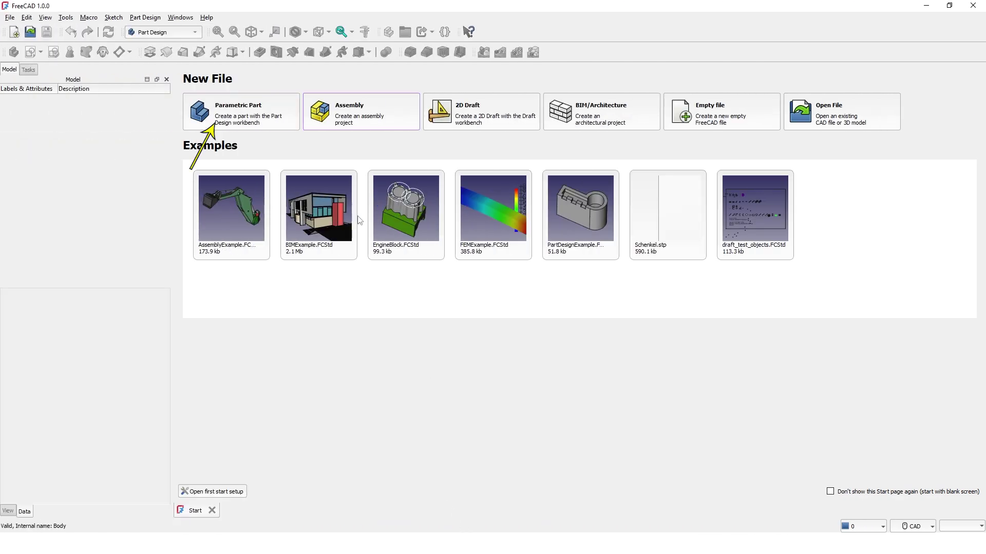
Create a new Parametric Part document from the Start page
left_click(279, 127)
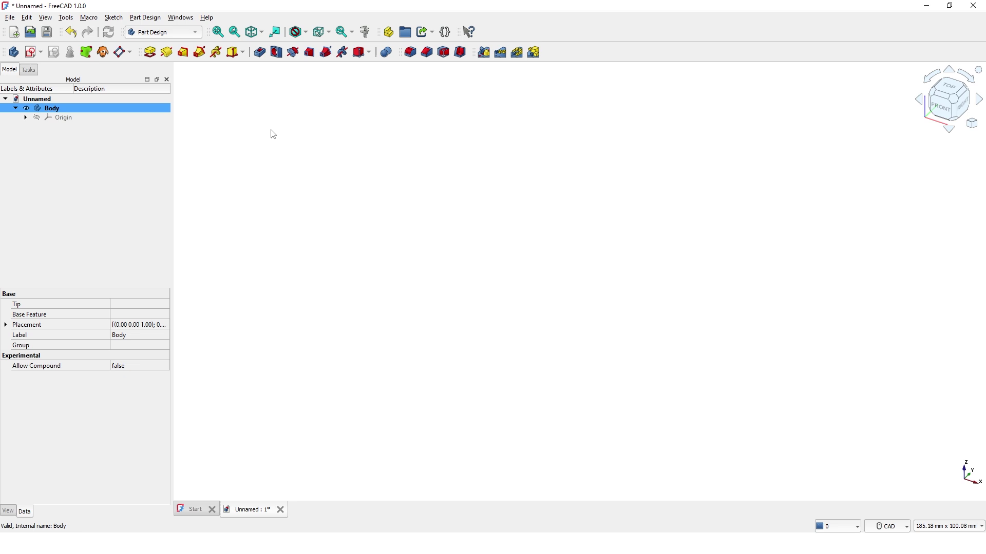
Start a new sketch in the Body and attach it to the XZ plane
left_click(31, 52)
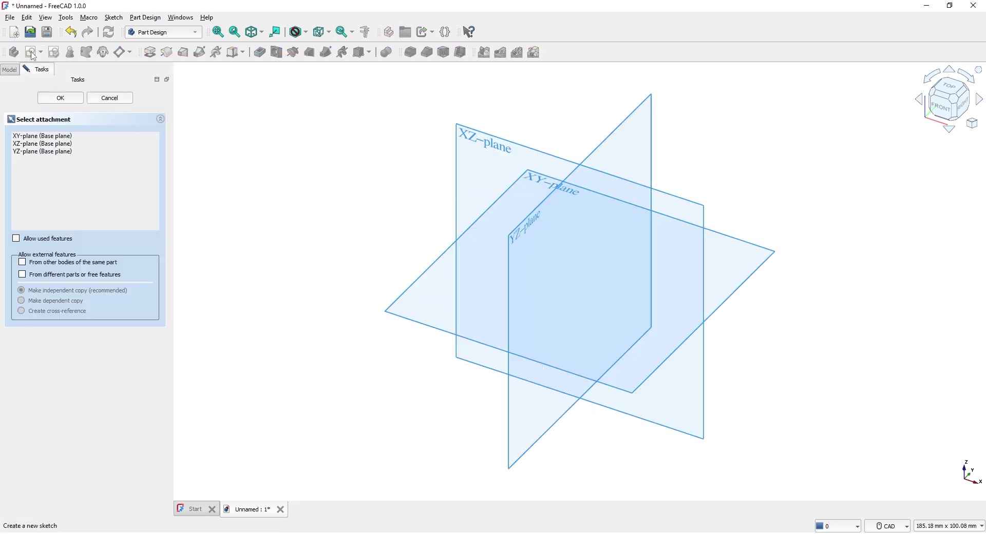
left_click(458, 178)
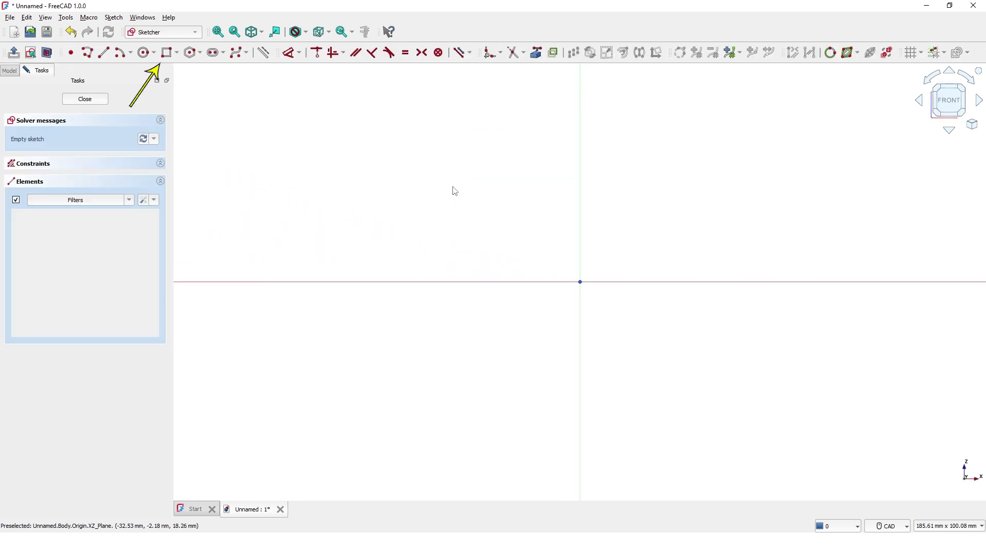
Draw a 15 × 30 mm rectangle with its corner at the sketch origin
left_click(172, 54)
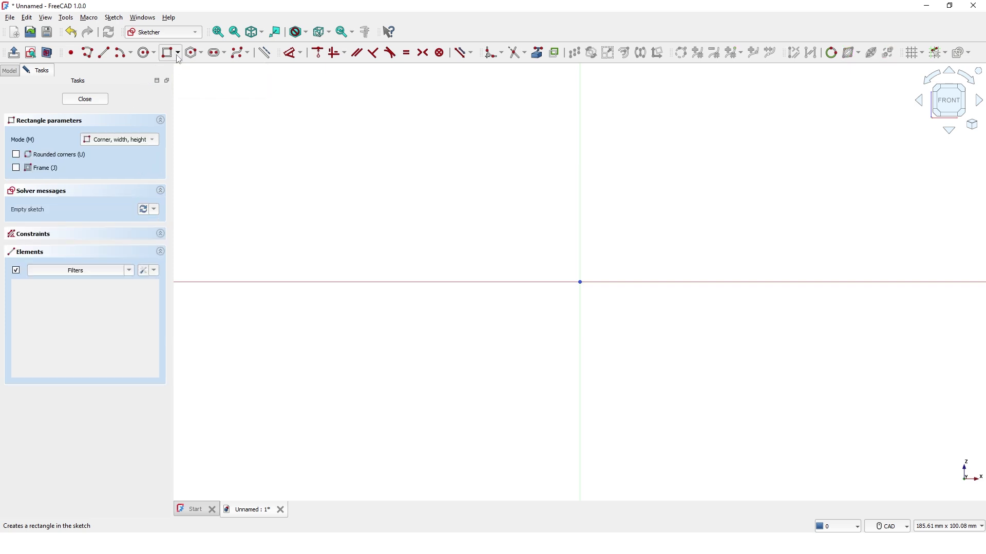
left_click(580, 282)
middle_click_drag(607, 252, 563, 283)
scroll(570, 269, "up", 2)
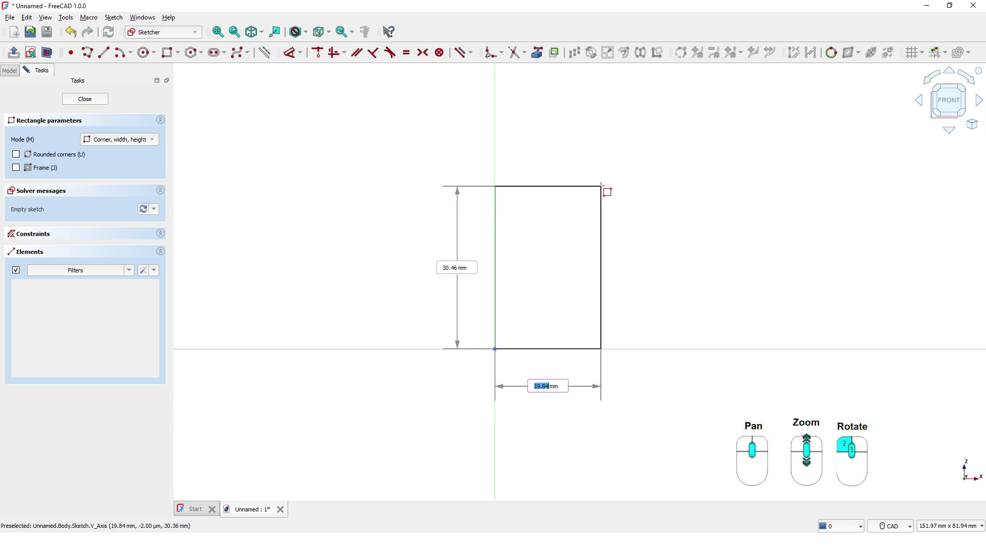
type("1")
key("Tab")
type("3")
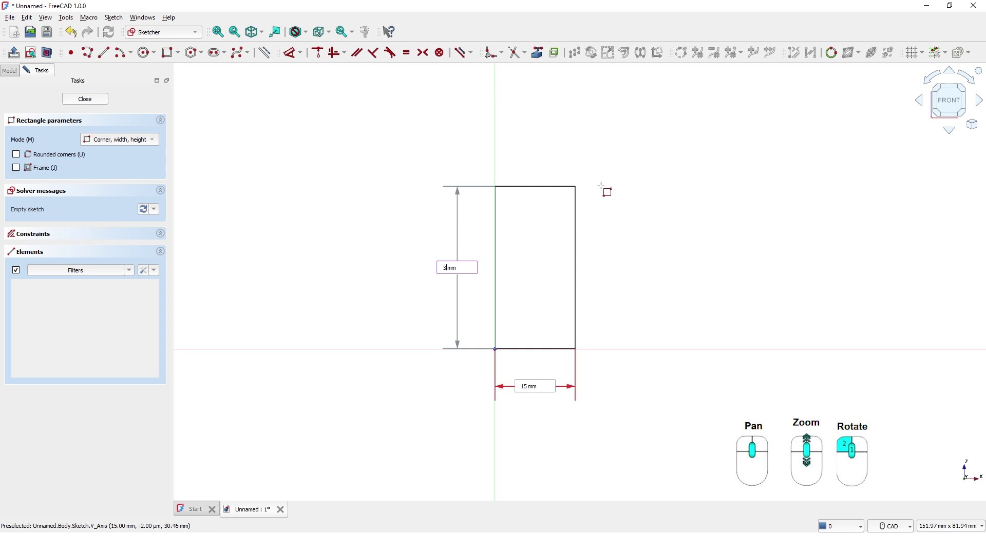
type("0")
key("Return")
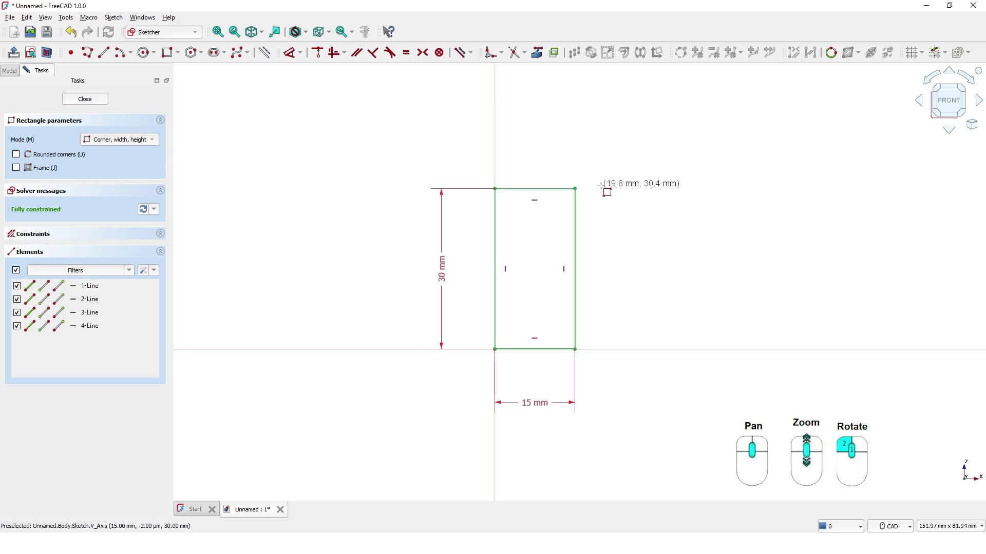
Draw a 60 × 10 mm rectangle starting from the first rectangle's right edge
left_click(575, 294)
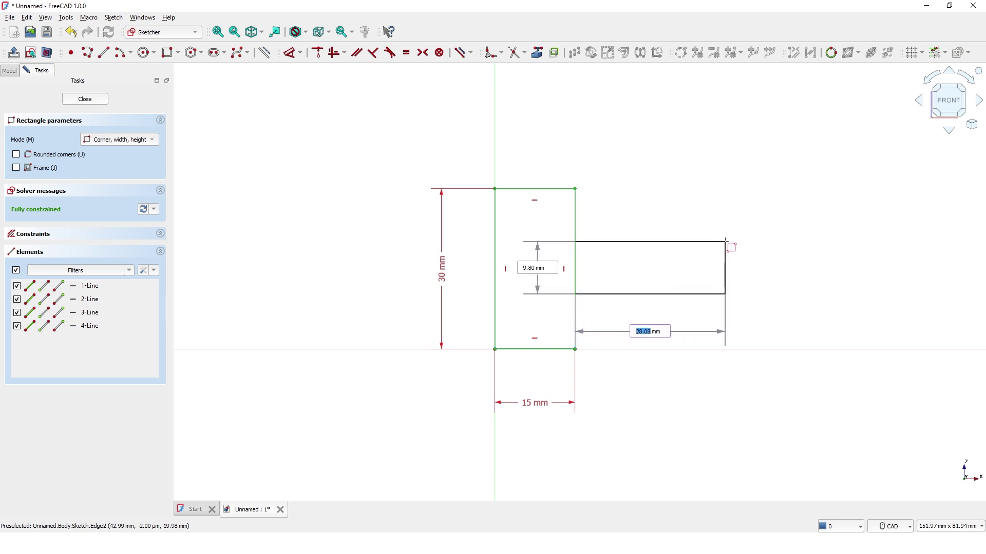
type("60")
key("Tab")
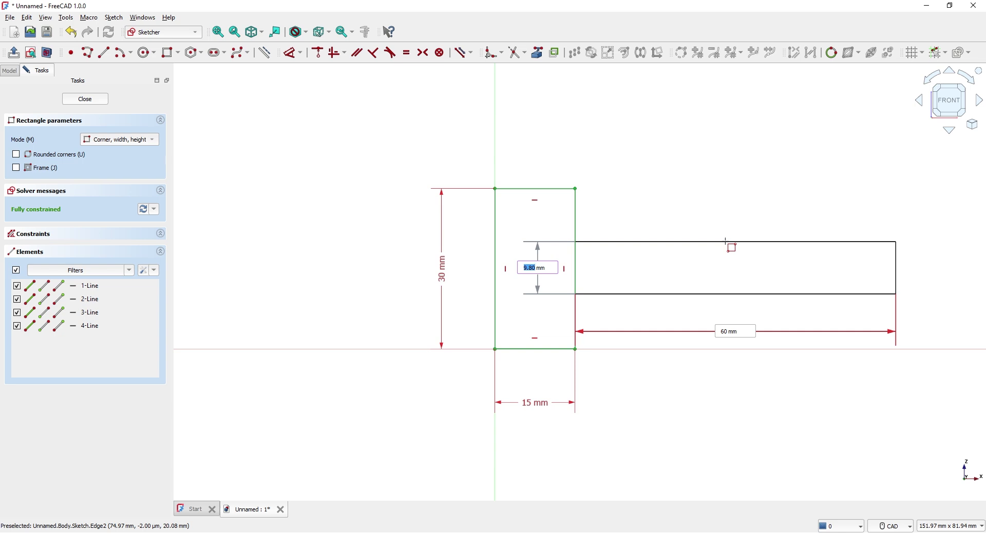
type("10")
key("Return")
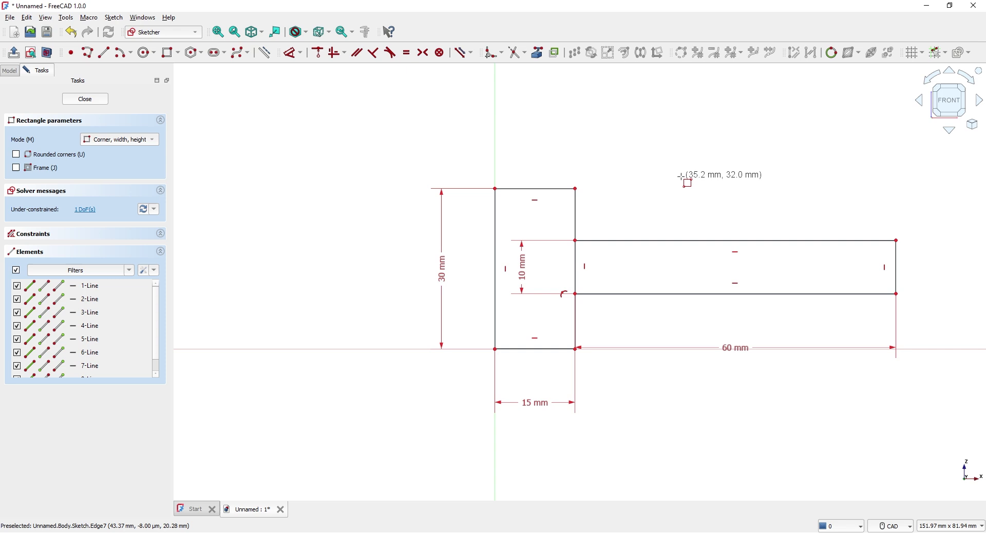
key("Escape")
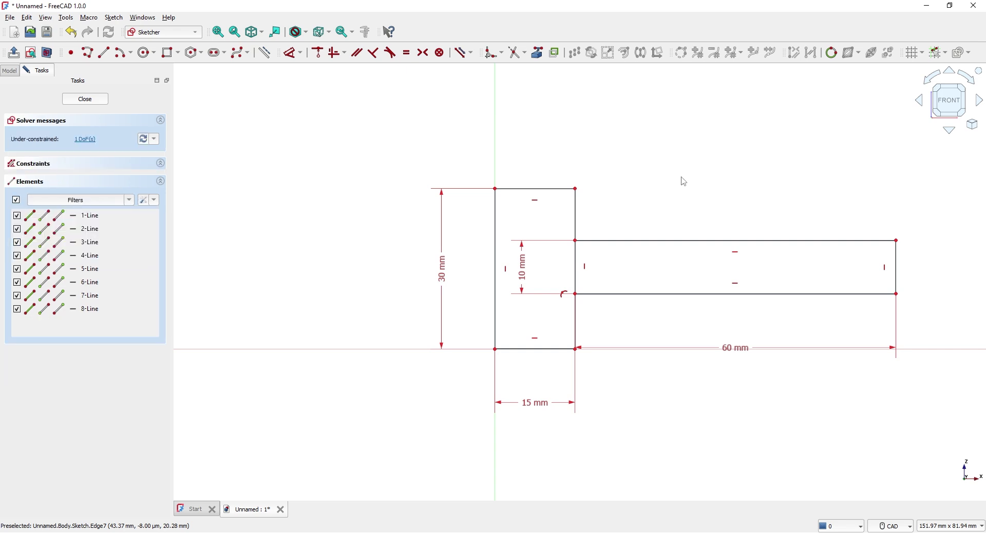
Dimension the vertical distance between the two rectangles' top edges as 10 mm
left_click(289, 60)
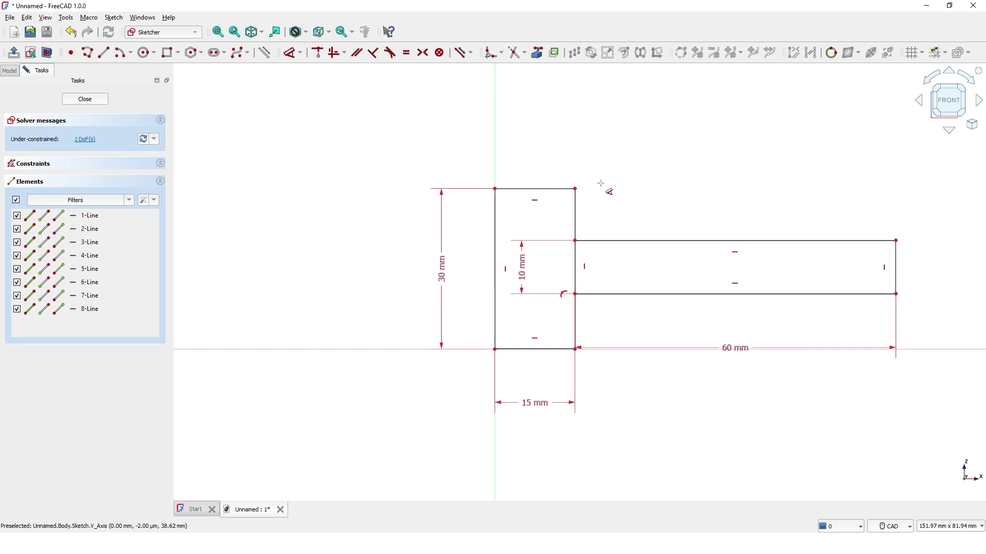
left_click(565, 188)
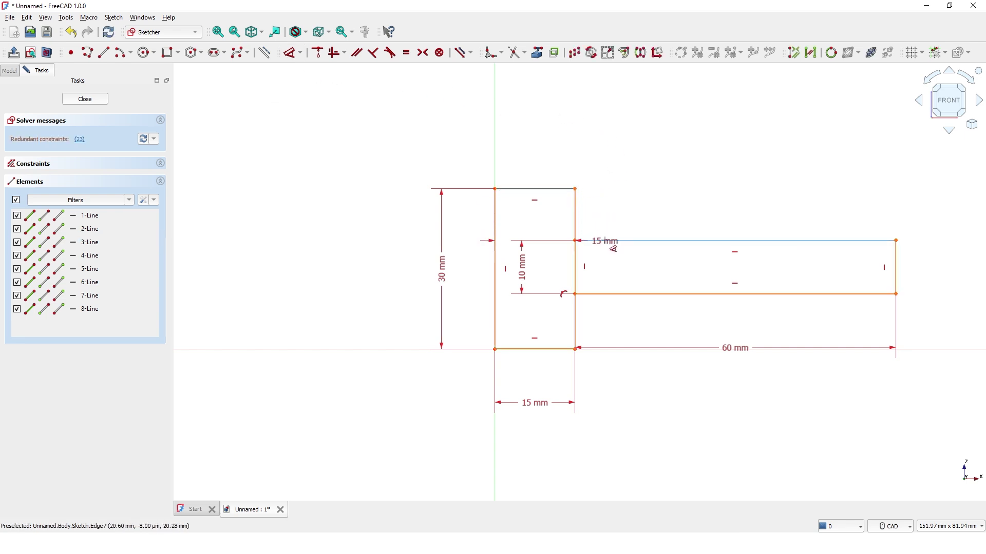
left_click(606, 241)
left_click(621, 218)
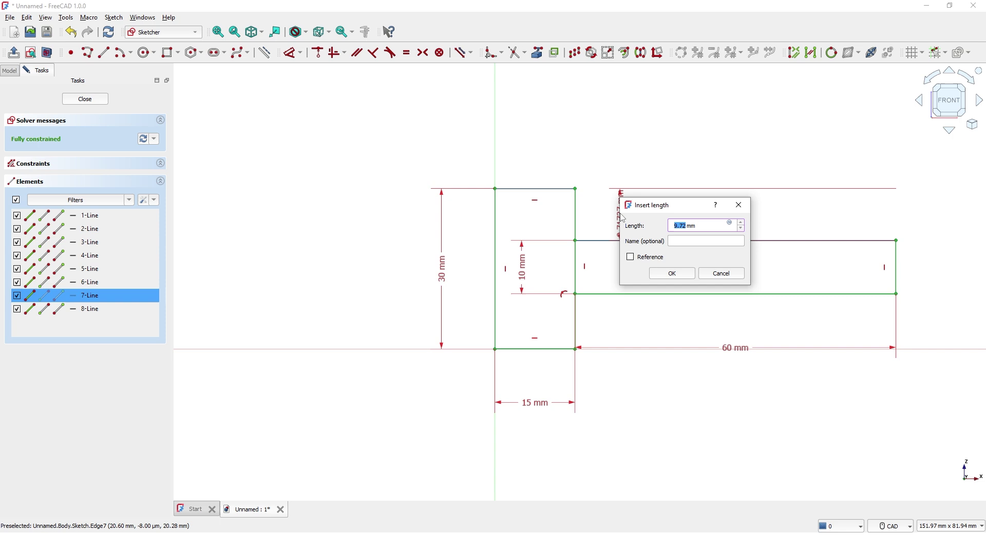
type("10")
key("Return")
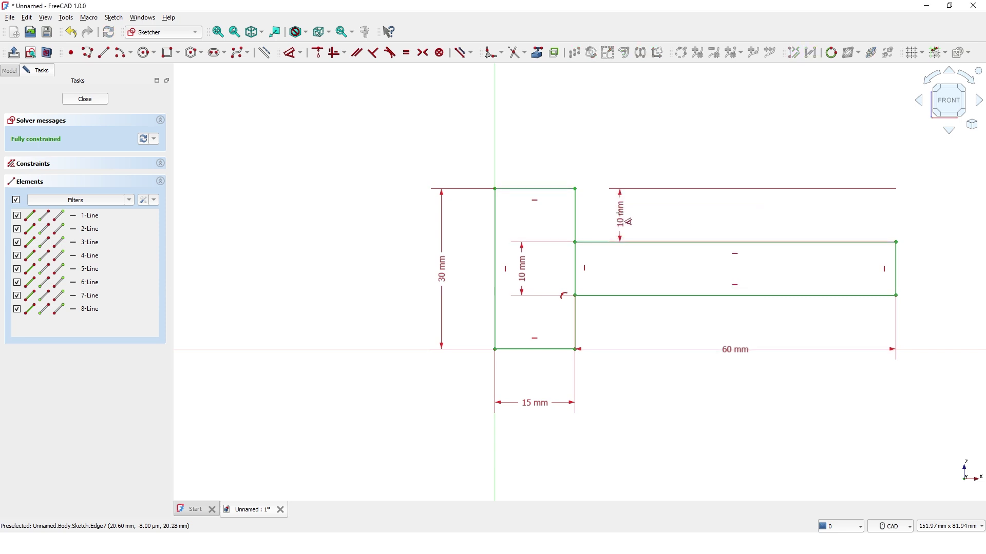
scroll(458, 330, "down", 2)
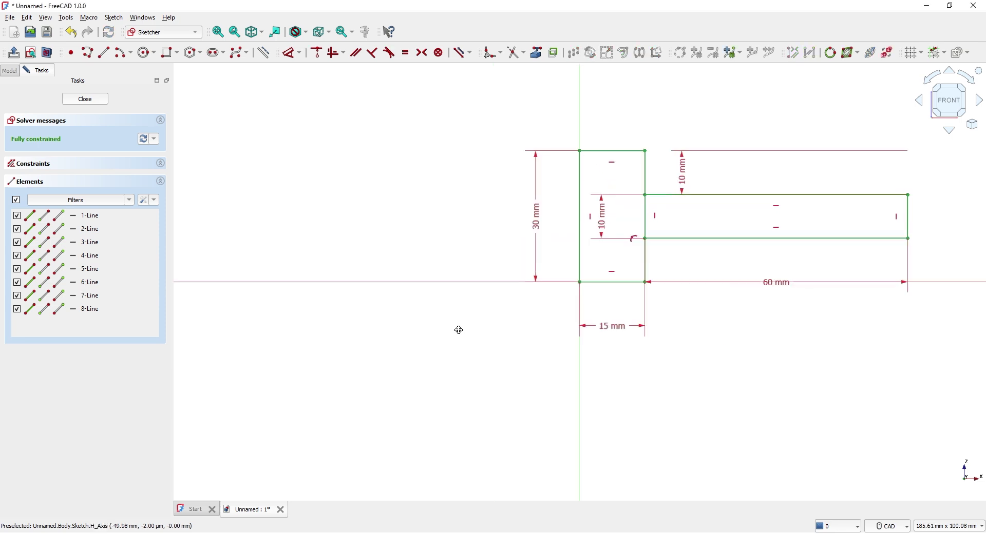
middle_click_drag(457, 330, 347, 368)
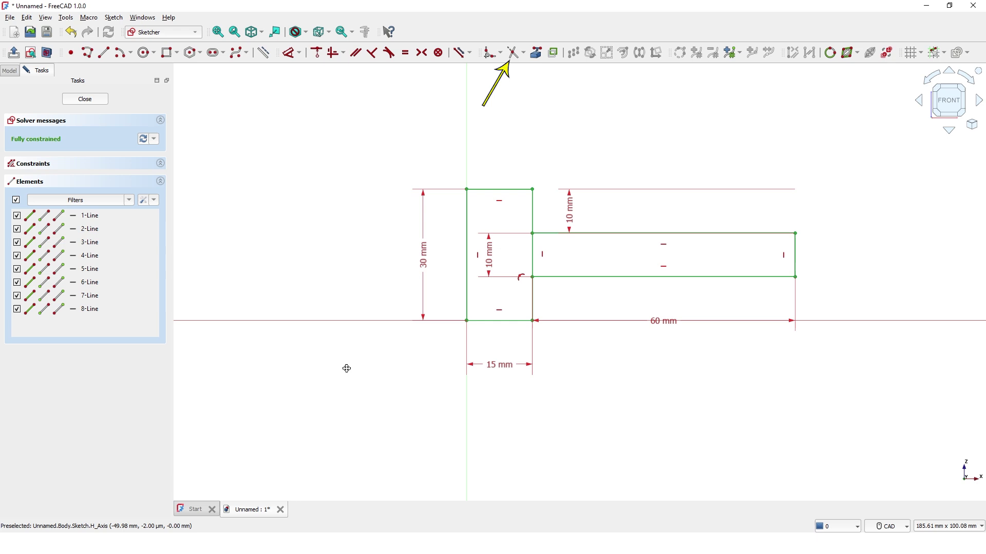
Trim away the shared vertical edge pieces where the two rectangles meet
left_click(512, 58)
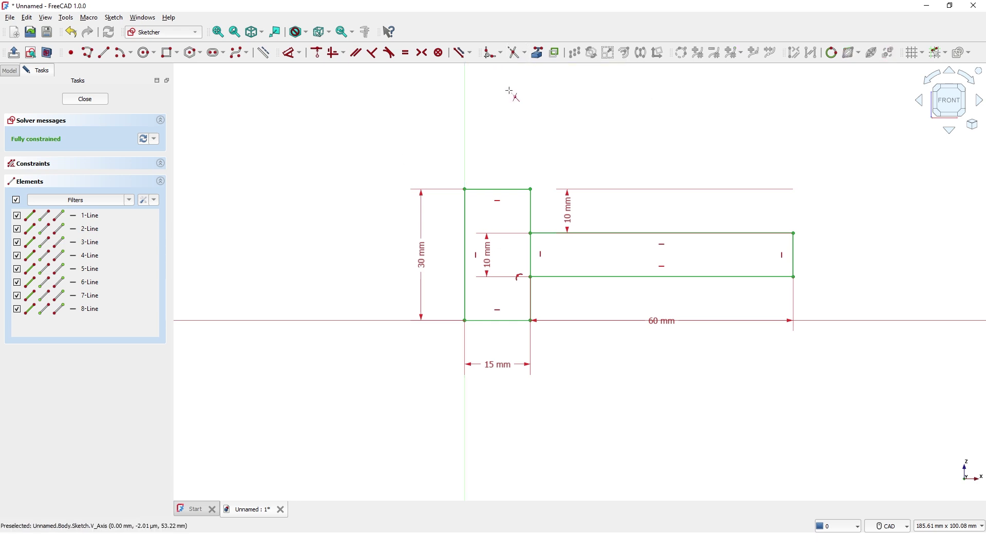
left_click(529, 258)
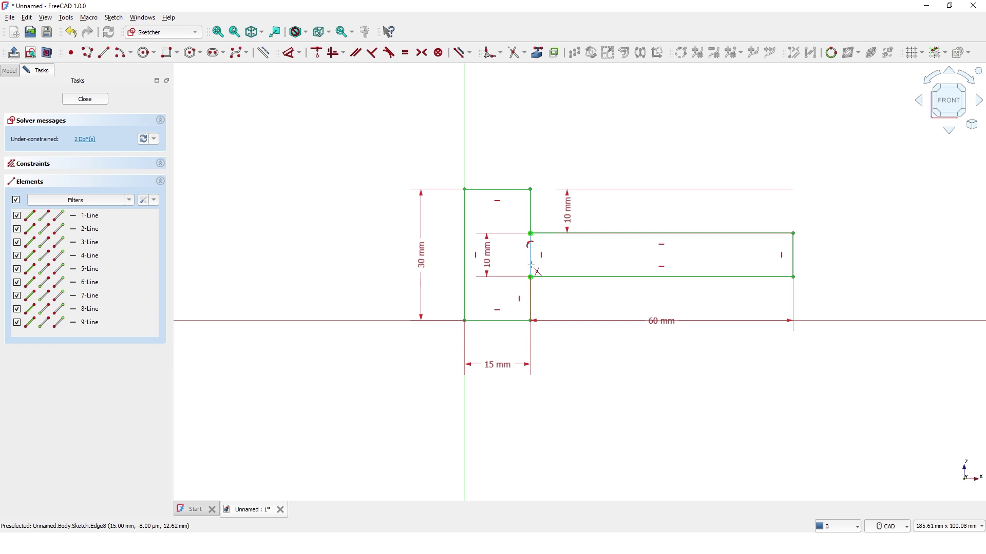
left_click(532, 263)
scroll(550, 266, "up", 3)
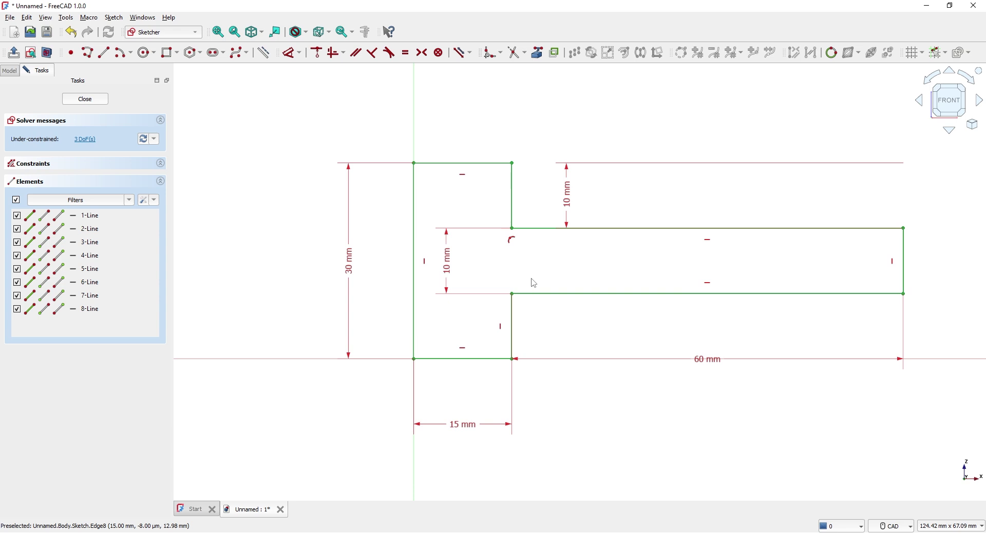
Make the loose line end coincident with the corner and constrain the slanted edge vertical
mouse_move(514, 228)
left_mouse_down()
mouse_move(526, 211)
mouse_move(482, 228)
mouse_move(530, 224)
left_mouse_up()
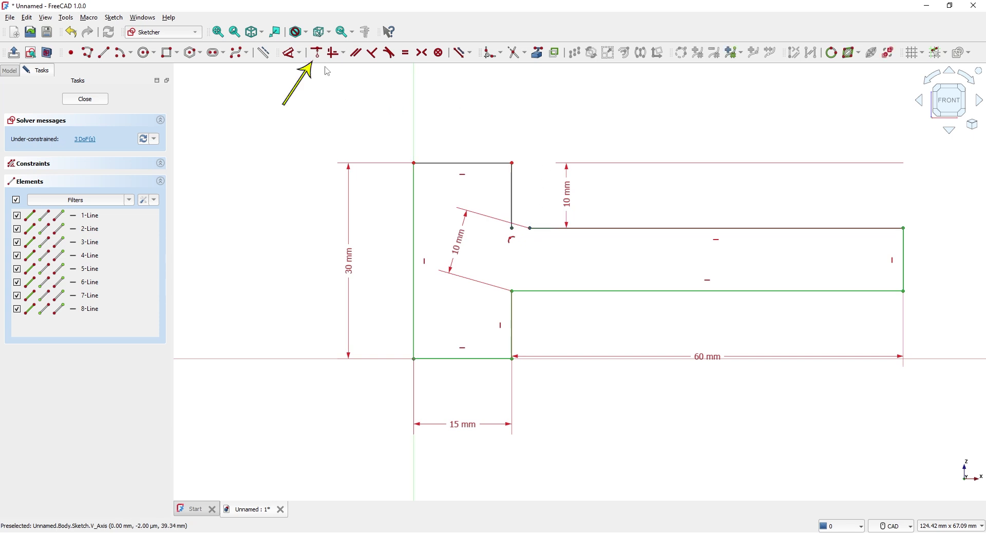
left_click(317, 54)
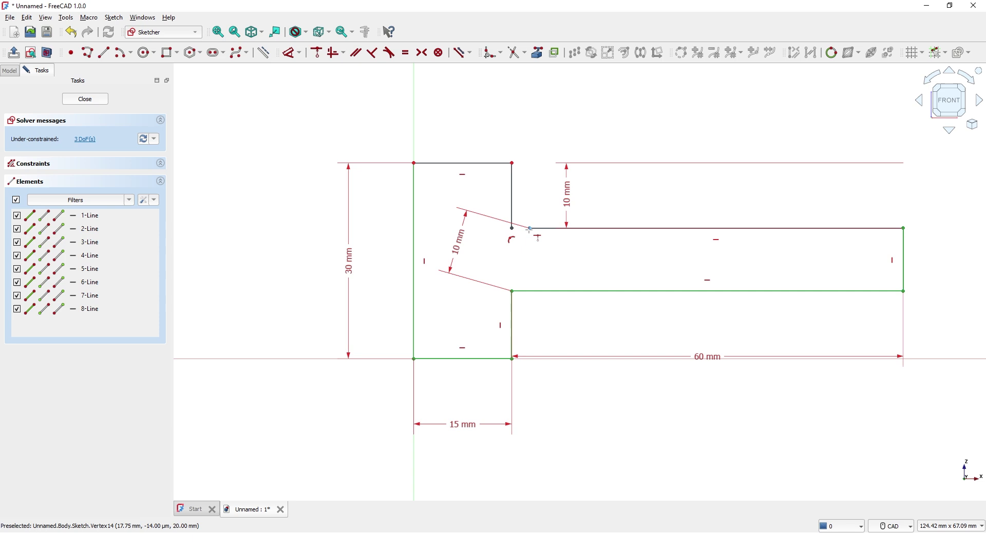
left_click(512, 228)
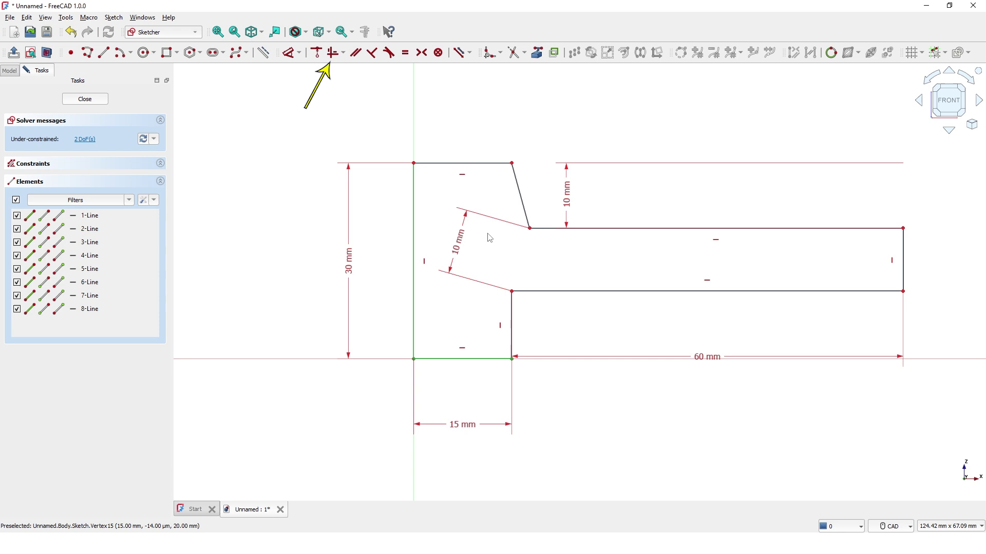
left_click(333, 53)
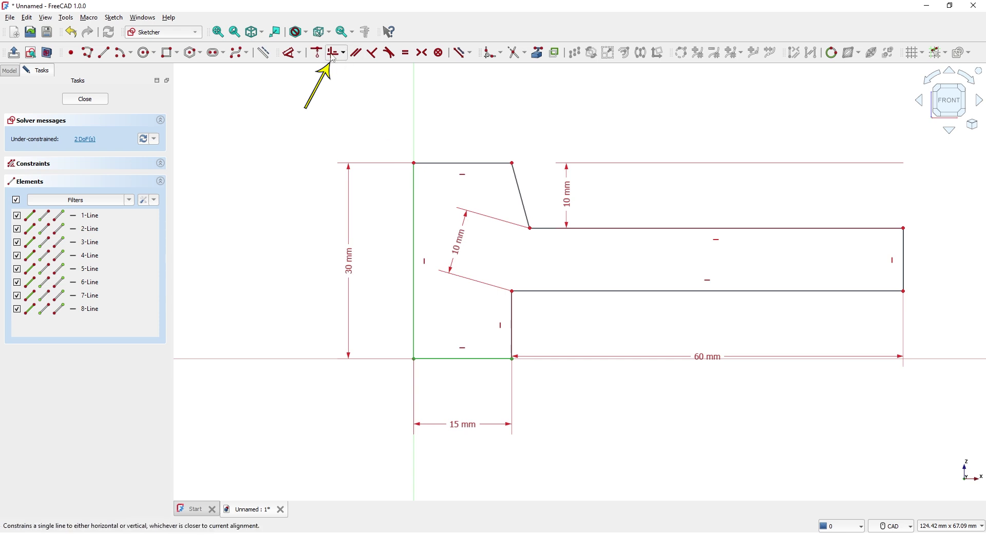
left_click(527, 212)
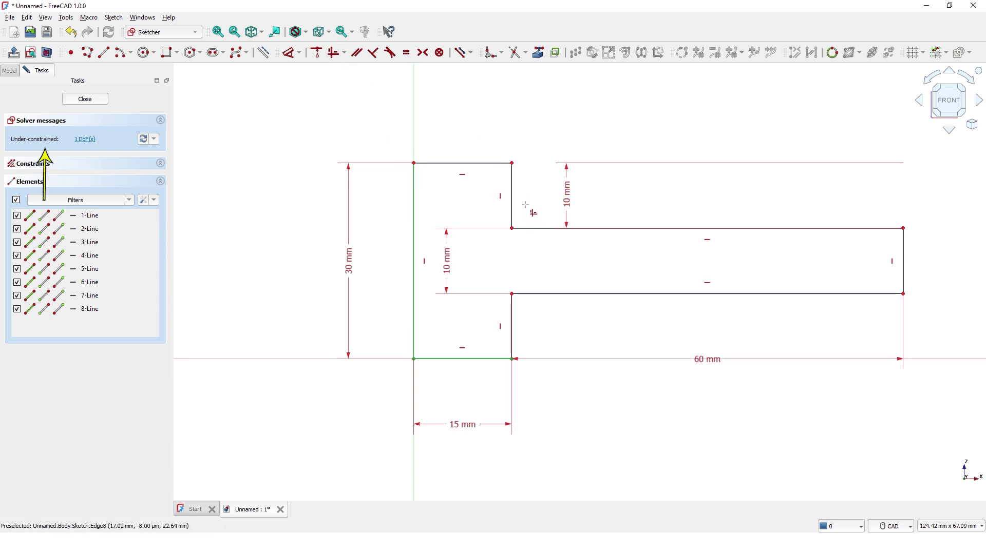
Make the tall block's top and bottom edges equal in length
left_click_drag(514, 229, 529, 229)
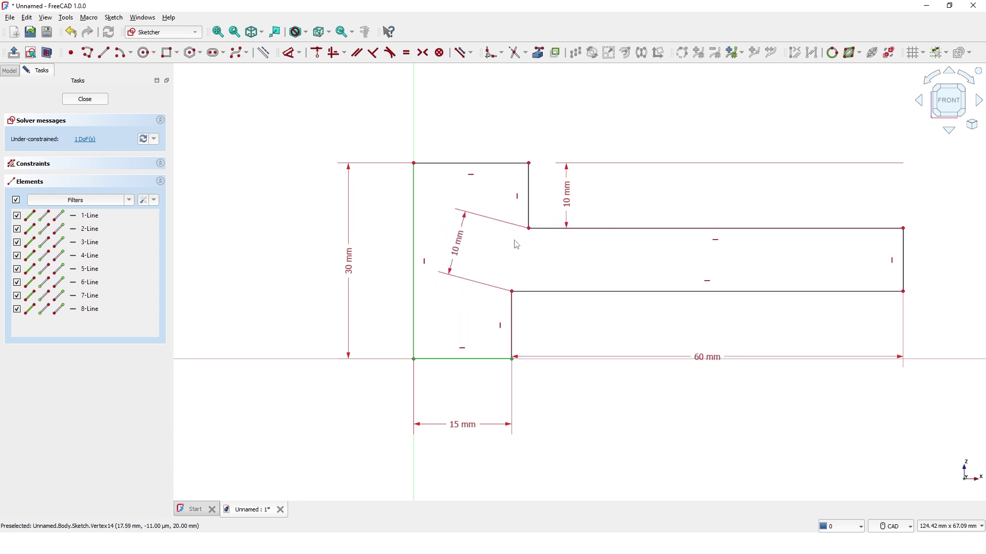
left_click(407, 52)
left_click(456, 358)
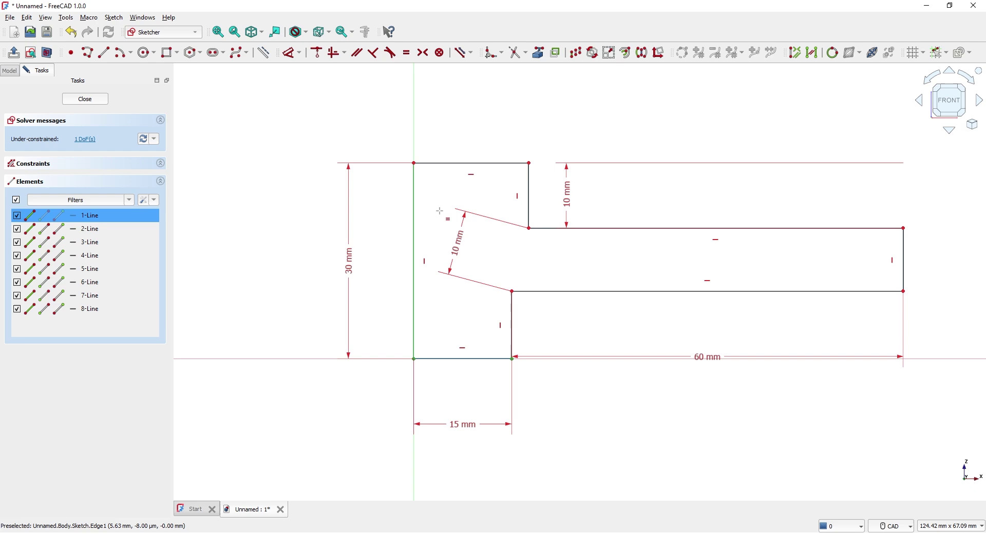
left_click(445, 163)
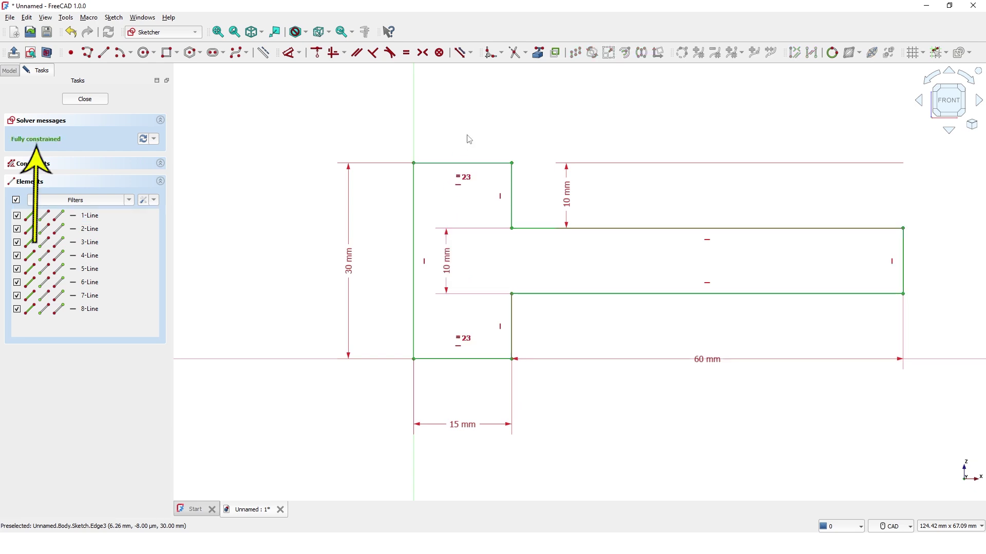
Close the sketch and revolve it 360° about the vertical sketch axis
left_click(85, 99)
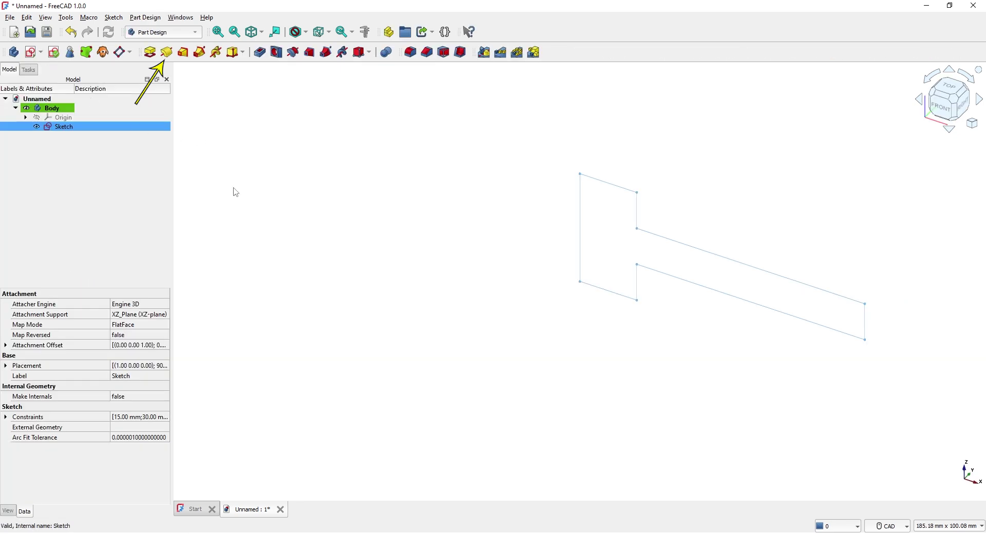
left_click(165, 53)
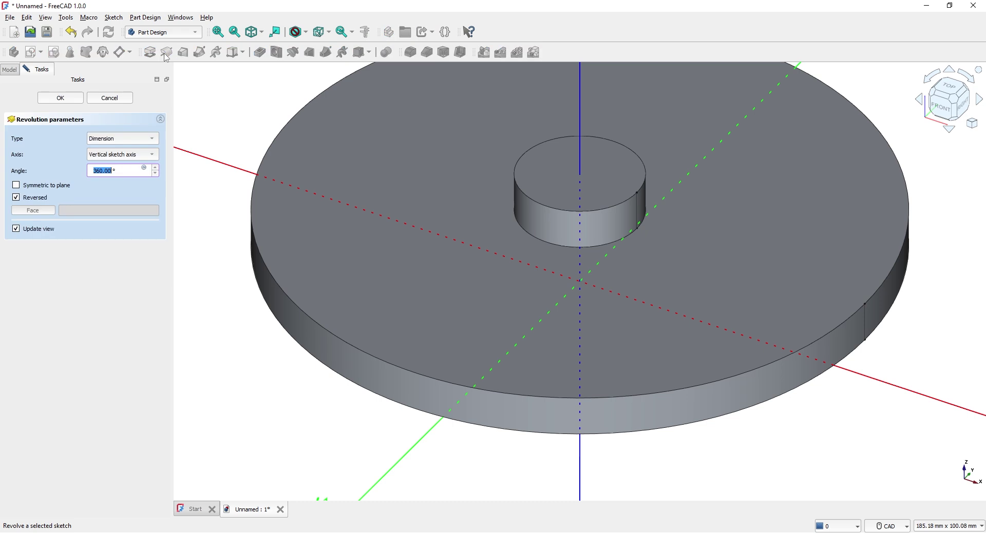
left_click(77, 99)
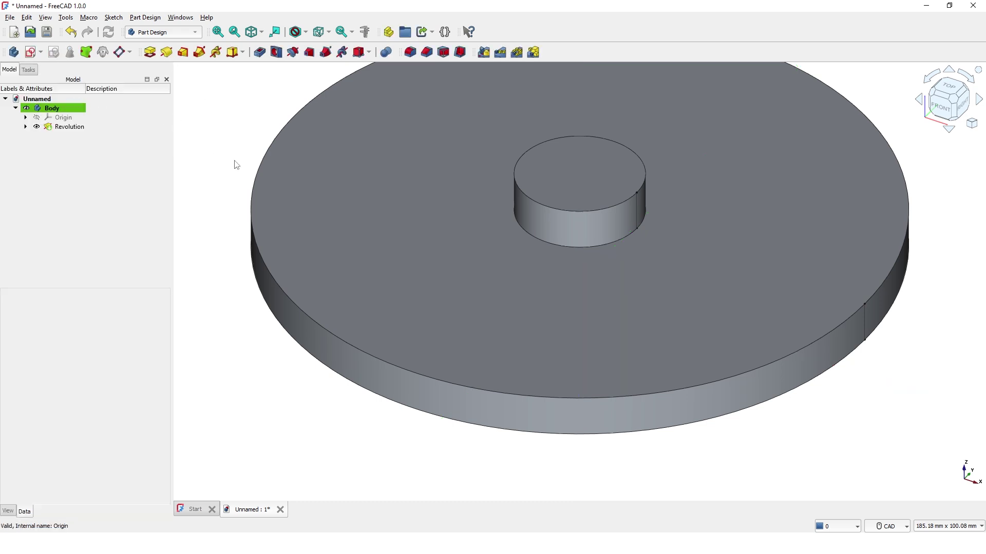
scroll(235, 163, "up", 2)
scroll(237, 164, "down", 3)
middle_click_drag(236, 165, 271, 216)
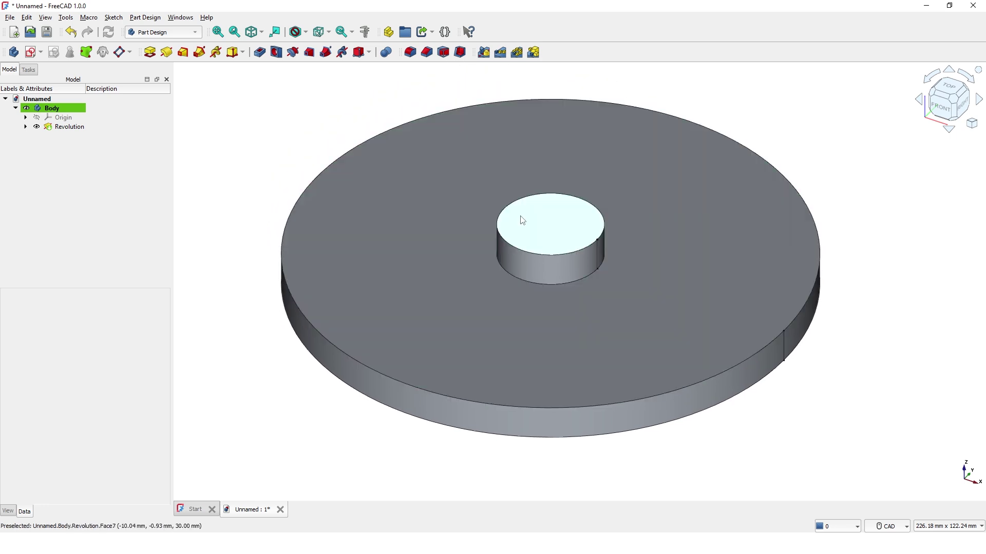
On the hub's top face, sketch a Ø20 mm circle centred on the origin and close it
left_click(524, 221)
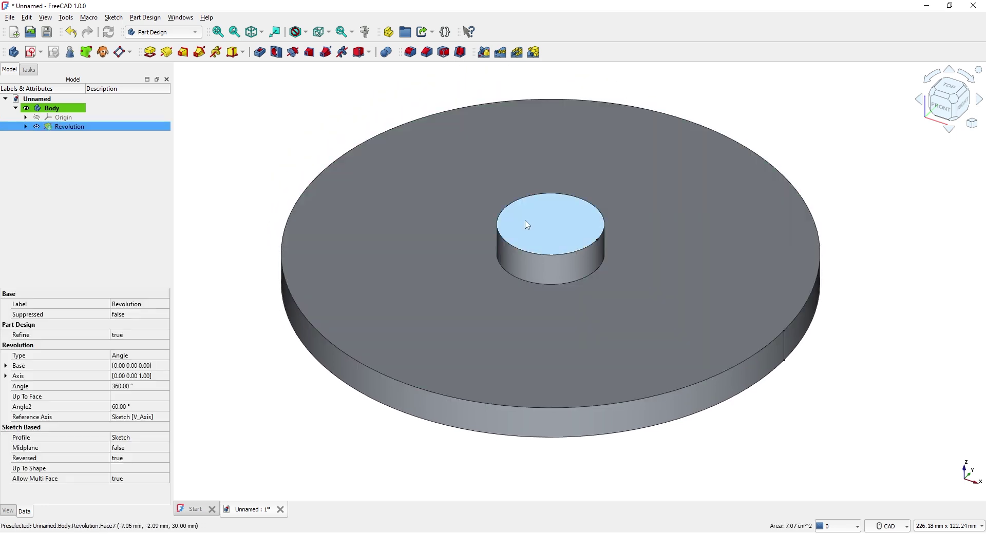
left_click(29, 53)
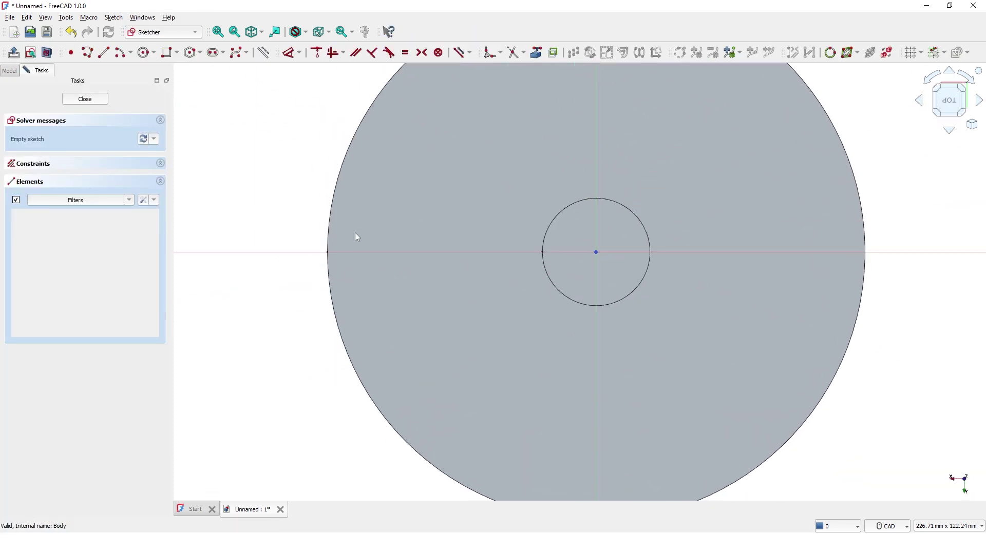
scroll(611, 277, "up", 3)
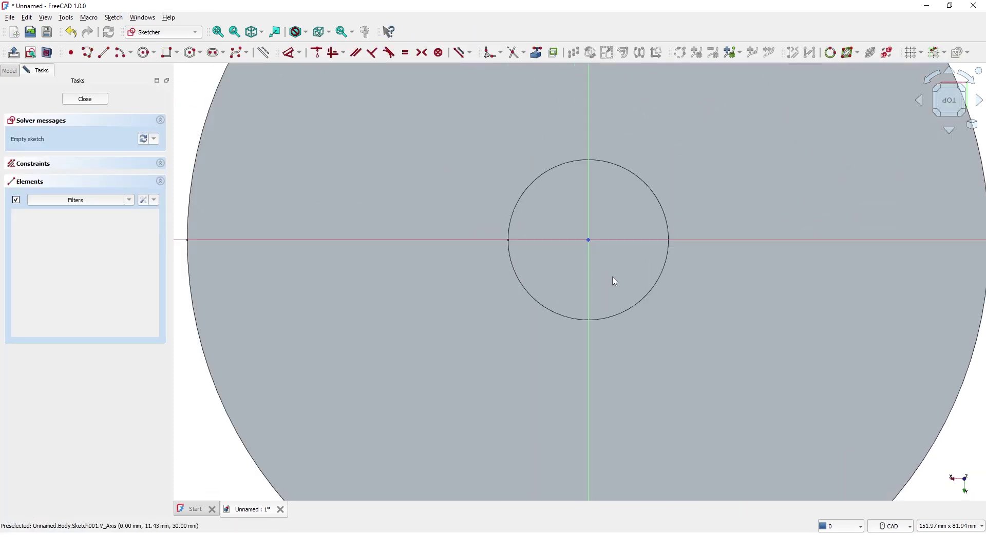
scroll(576, 300, "up", 2)
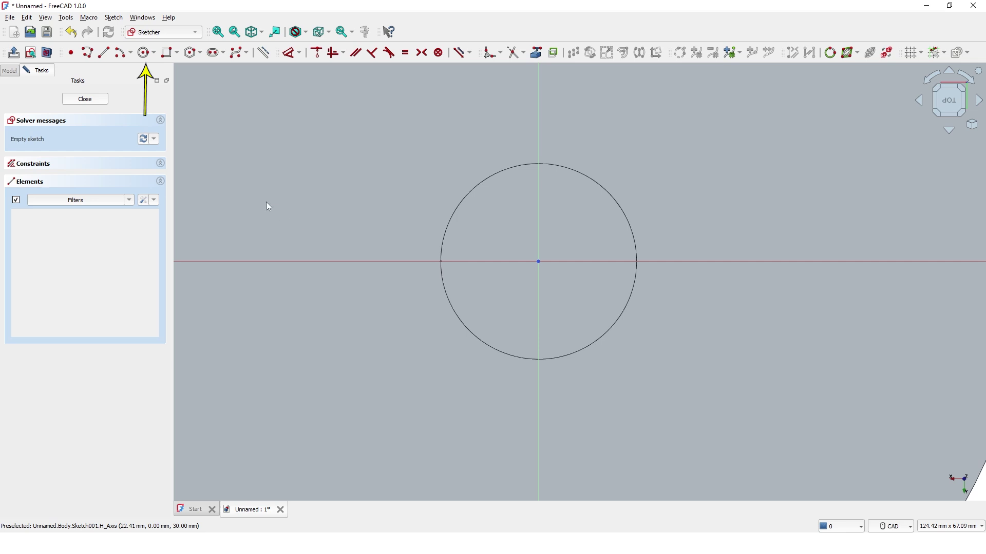
left_click(143, 60)
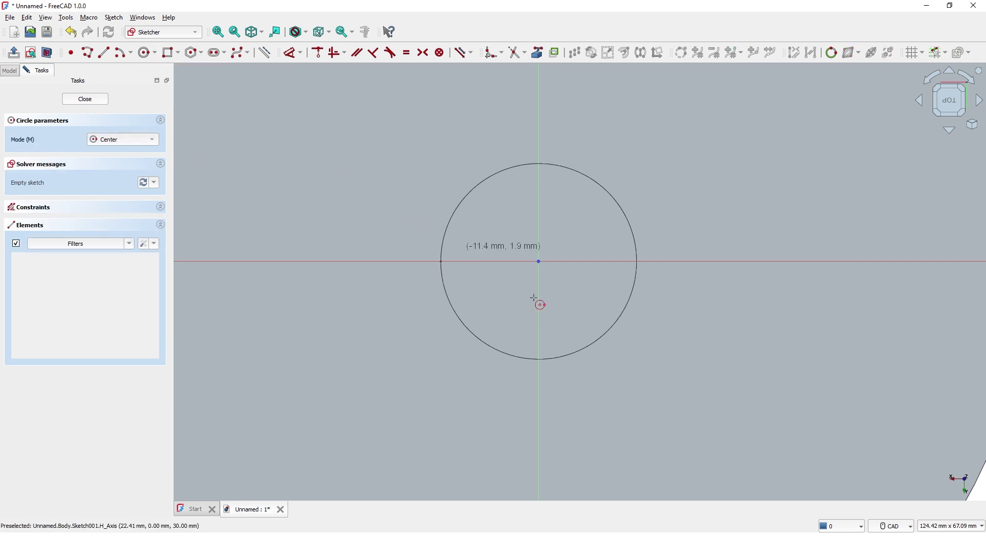
left_click(539, 262)
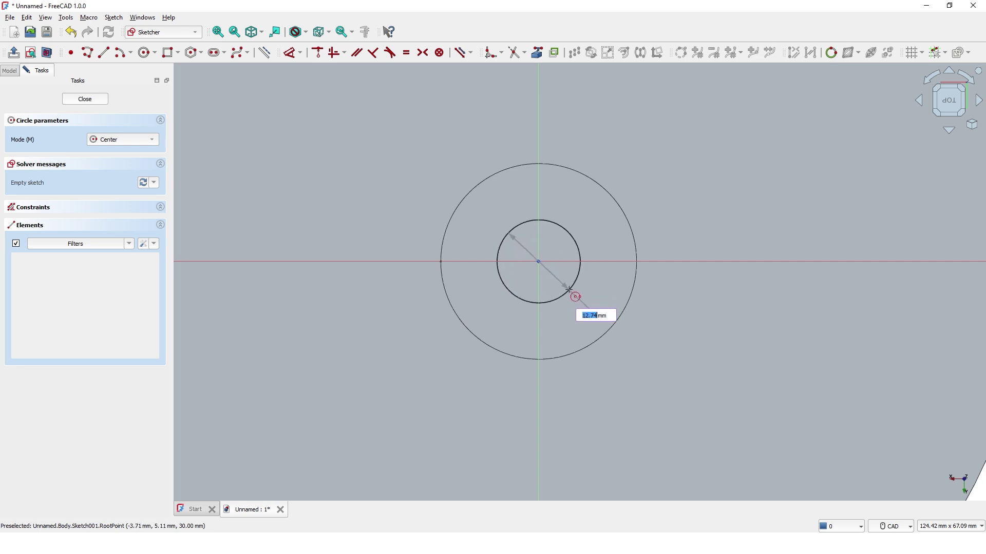
type("2")
key("Return")
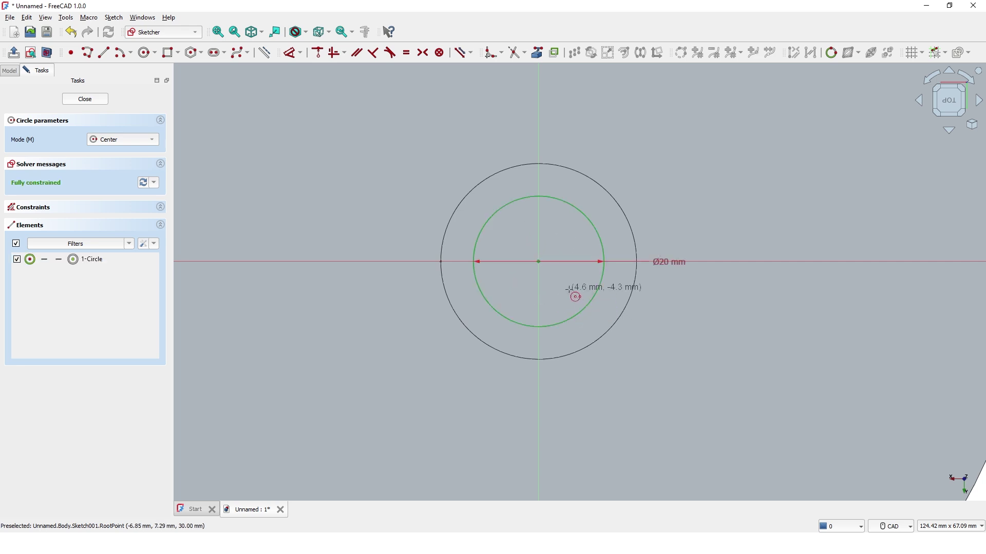
key("Escape")
left_click(85, 99)
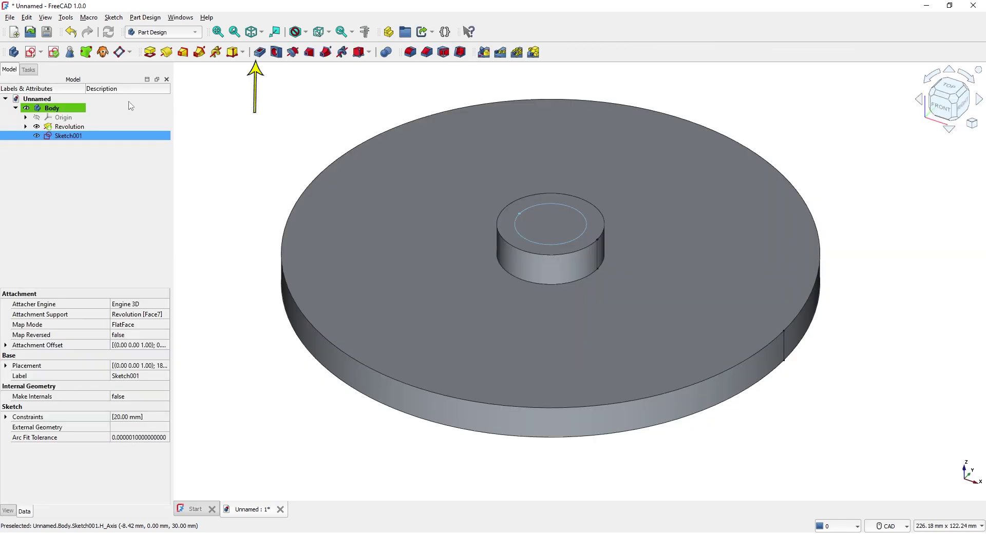
Pocket the 20 mm circle with type Through all to bore the shaft hole
left_click(260, 51)
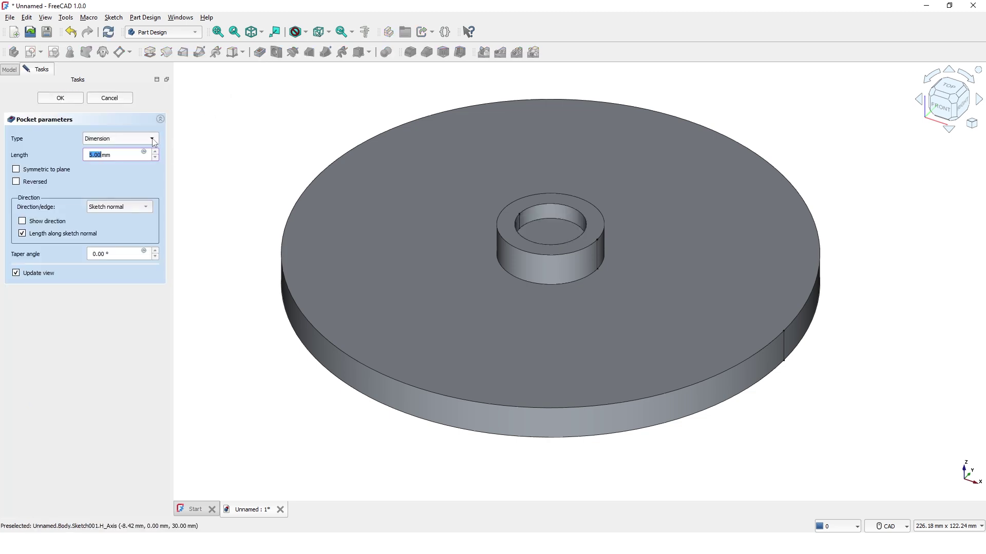
left_click(123, 139)
left_click(125, 150)
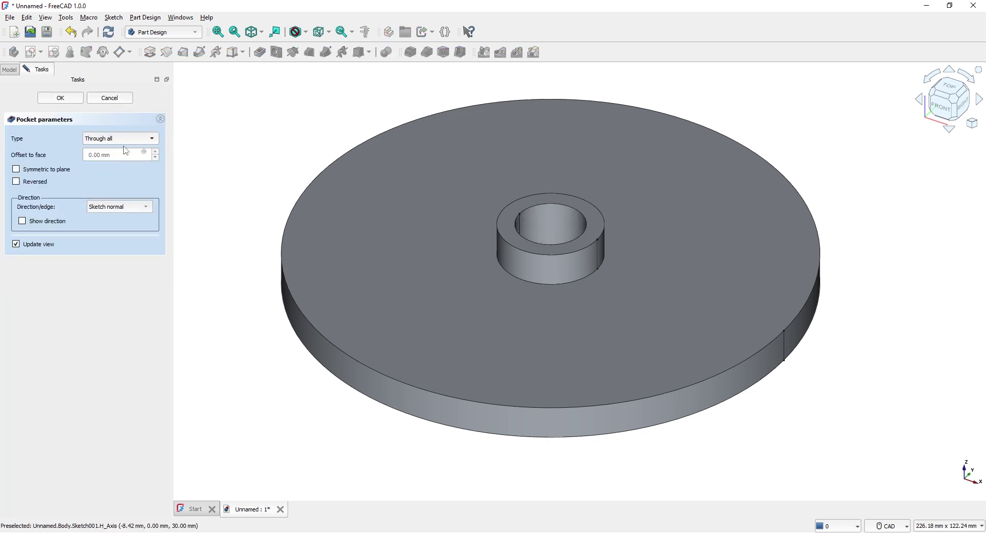
left_click(70, 101)
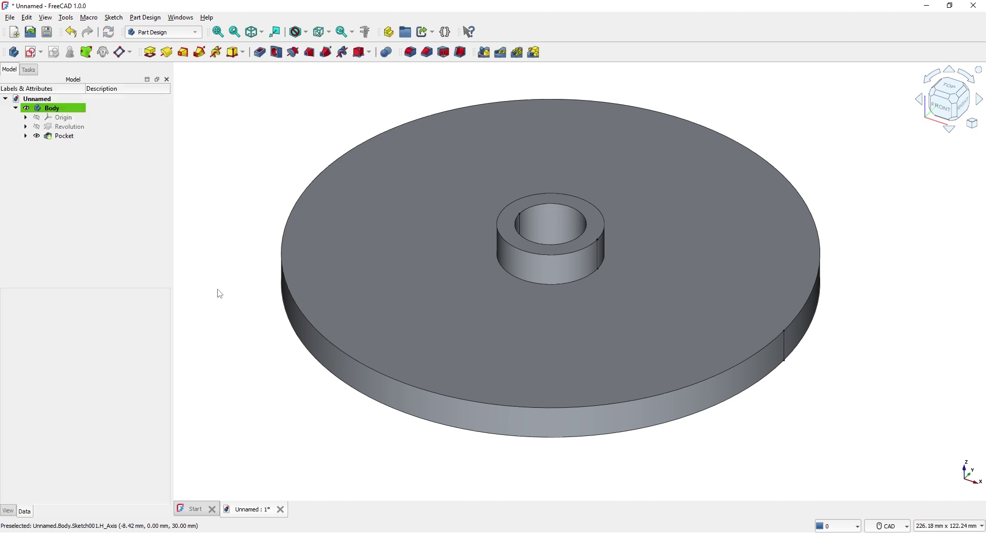
Chamfer the disc's outer top edge with two distances, 15 mm and 2 mm
left_click(368, 365)
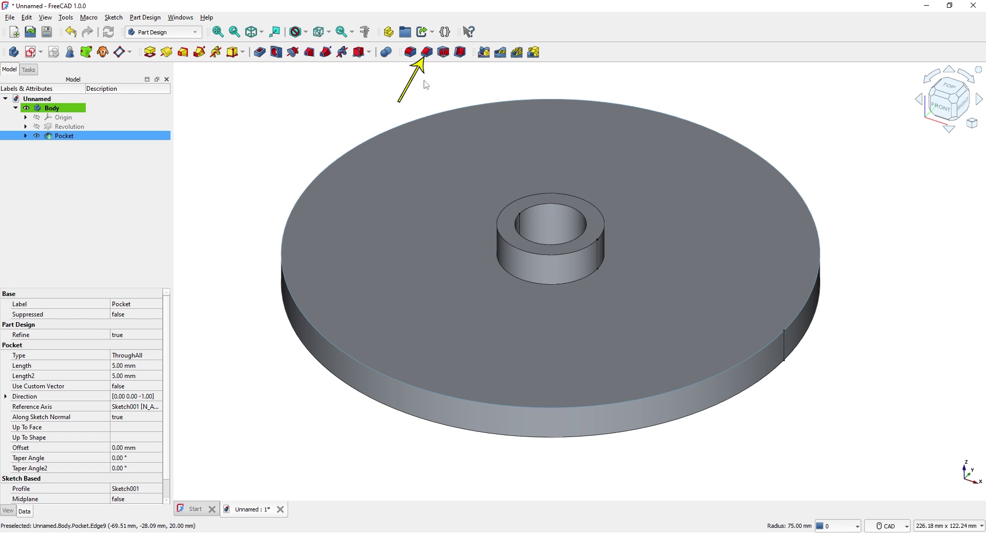
left_click(426, 52)
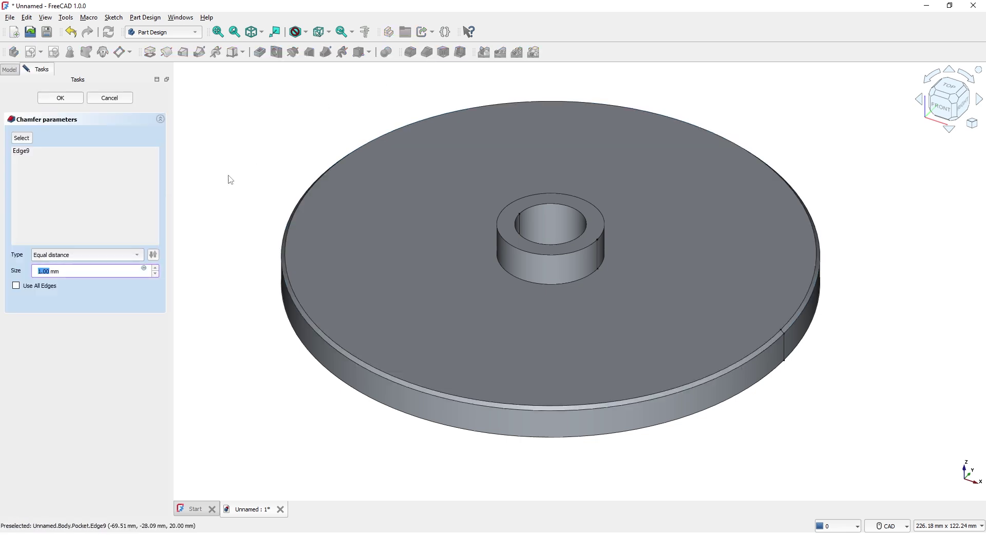
left_click(139, 258)
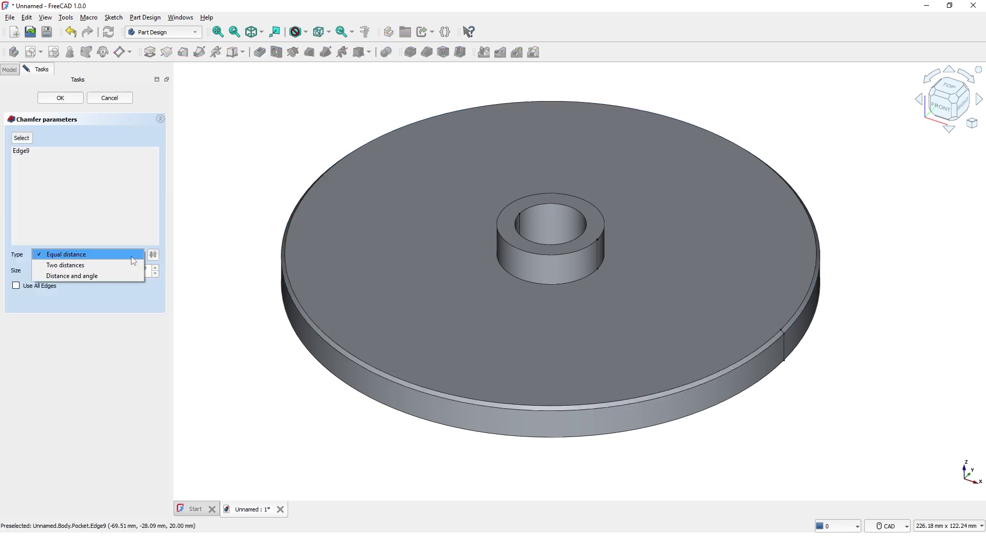
left_click(111, 265)
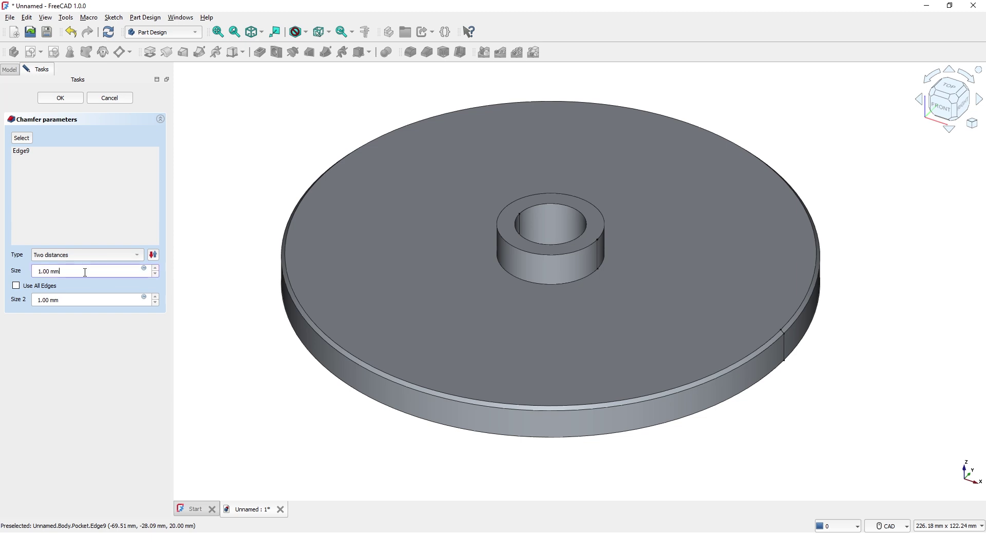
triple_click(93, 274)
type("15")
left_click(80, 303)
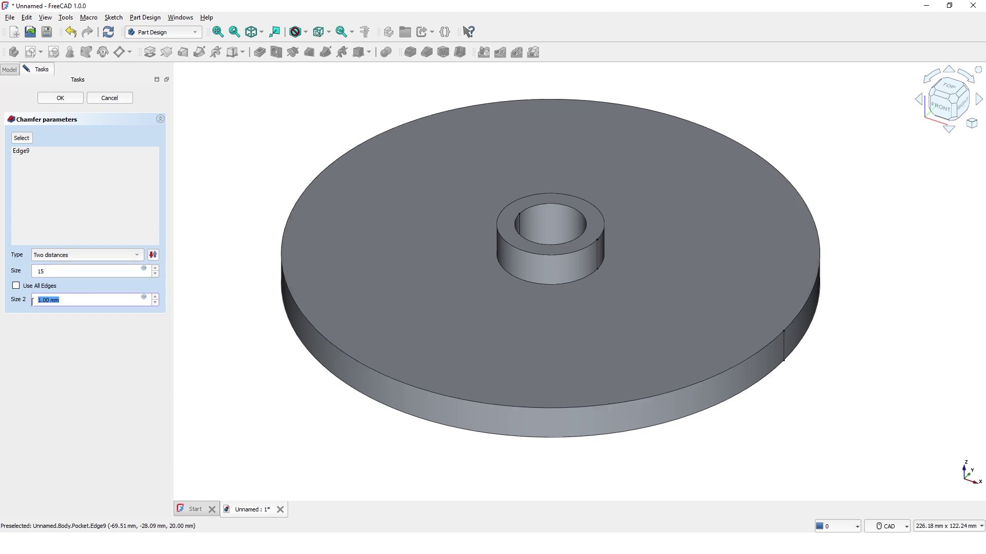
type("2")
left_click(70, 271)
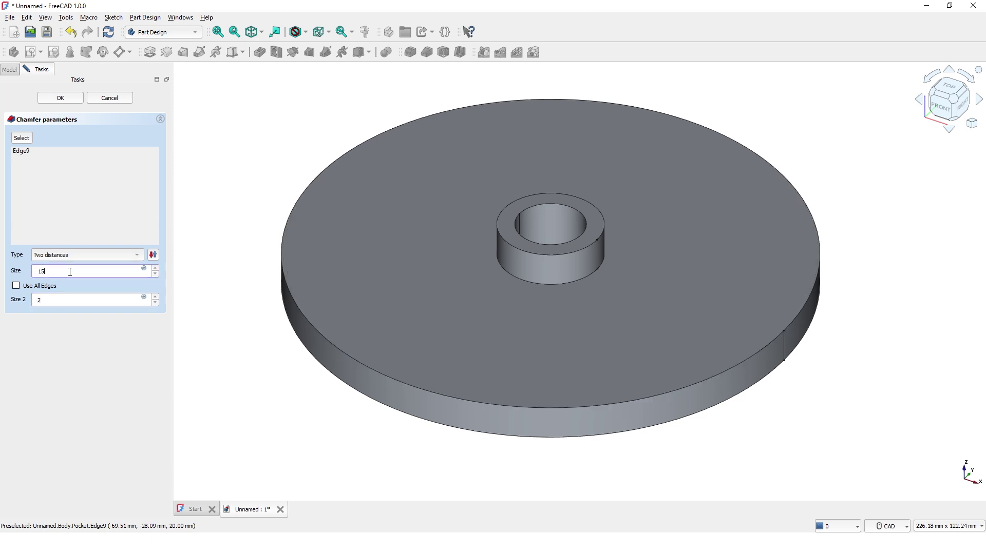
Flip the chamfer so it lies on the top face, then apply it
left_click(153, 256)
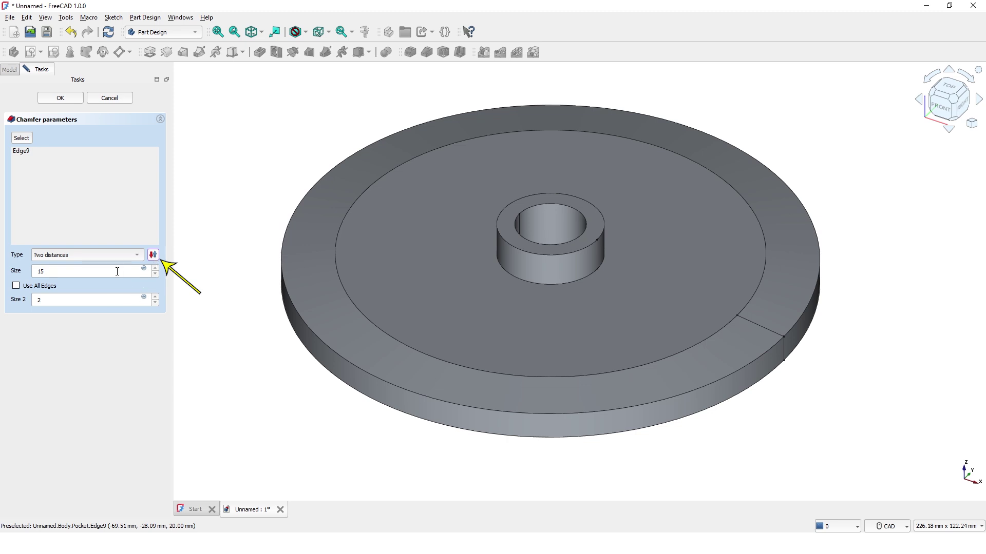
left_click(153, 256)
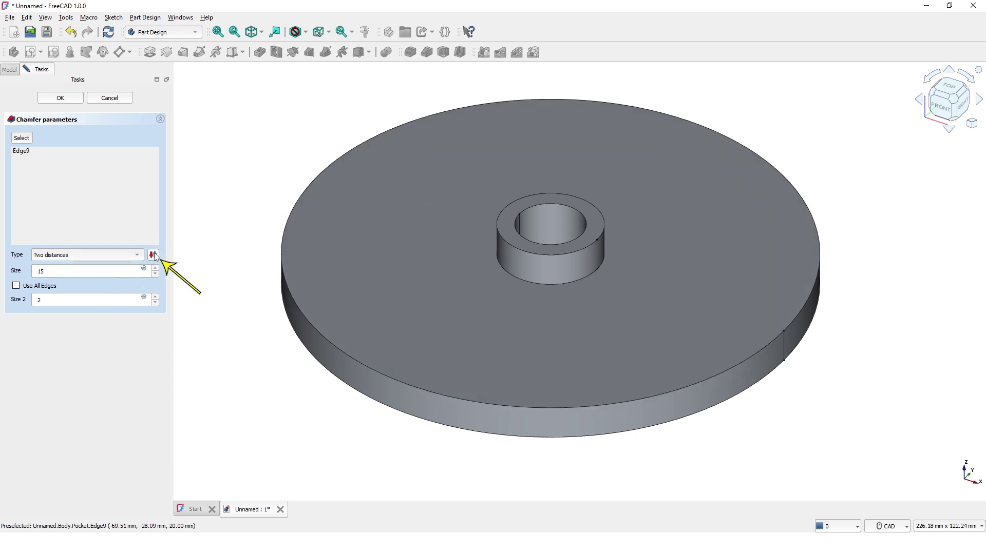
left_click(153, 256)
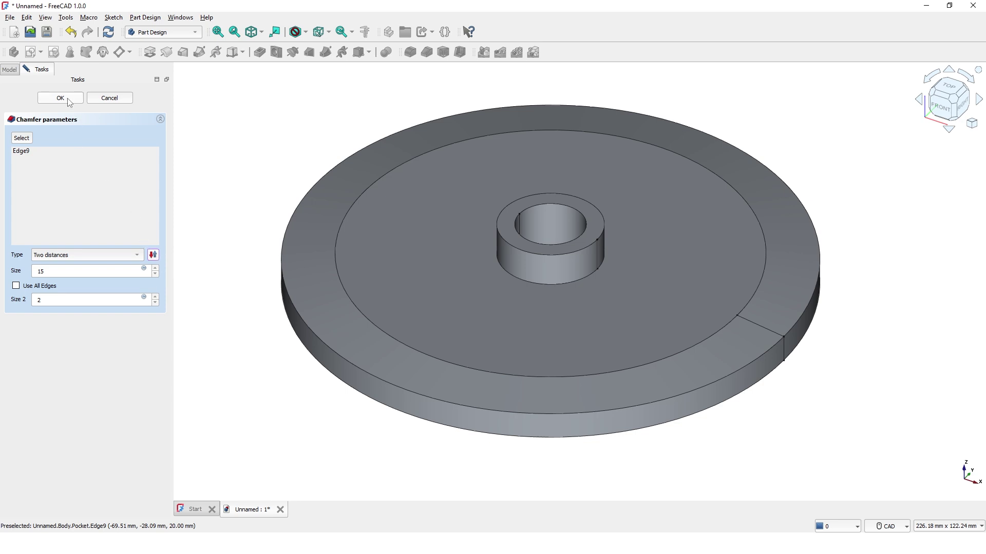
left_click(61, 98)
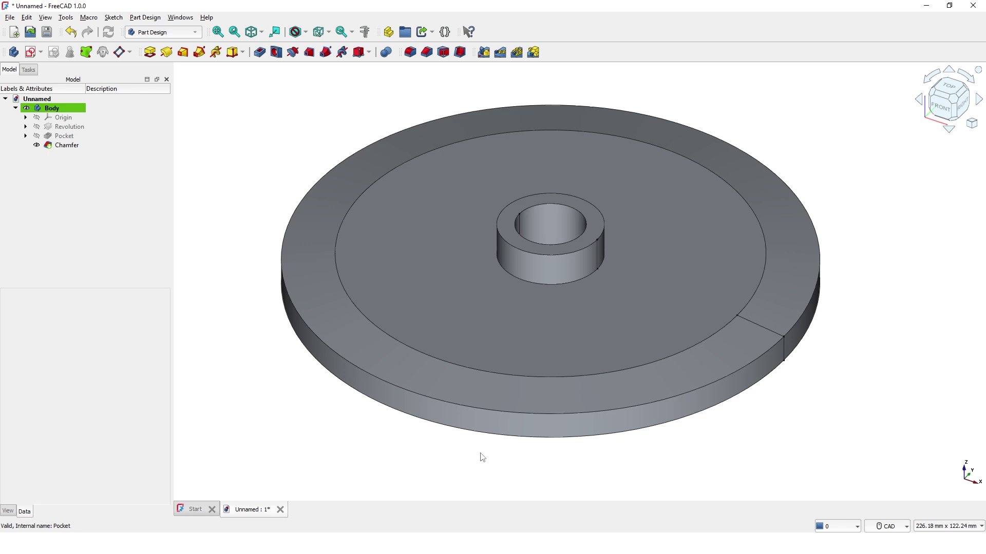
Start a two-distance chamfer on the disc's bottom outer rim edge
middle_click_drag(481, 452, 567, 374)
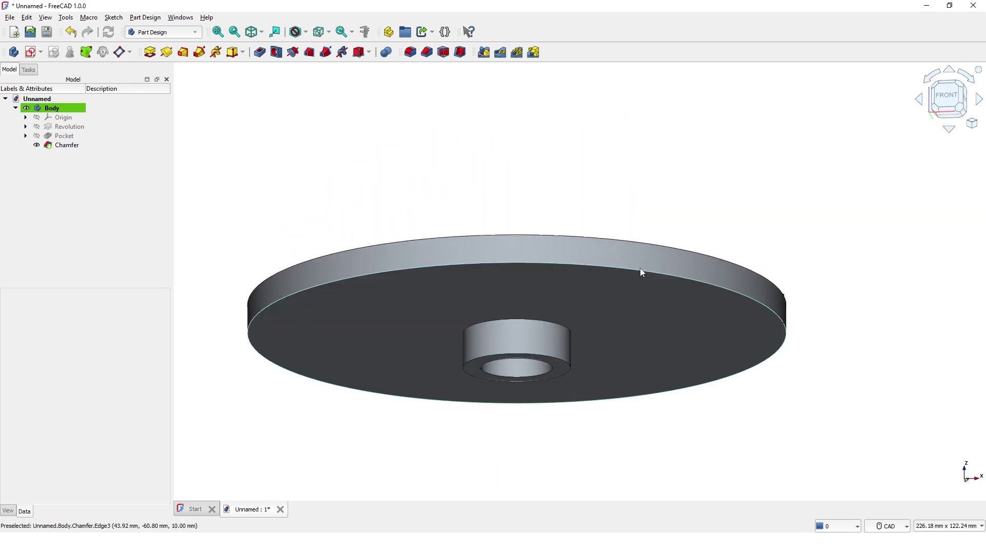
left_click(638, 270)
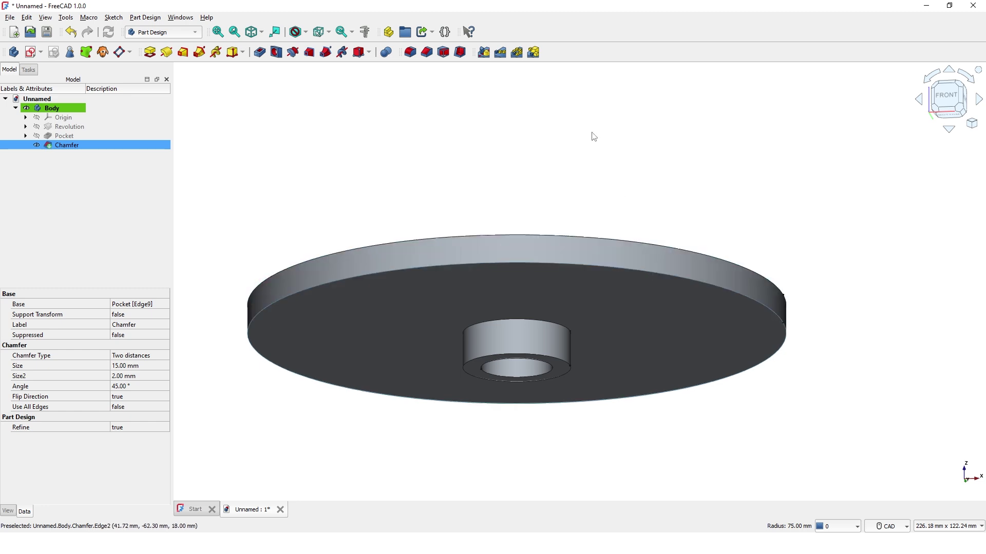
left_click(426, 52)
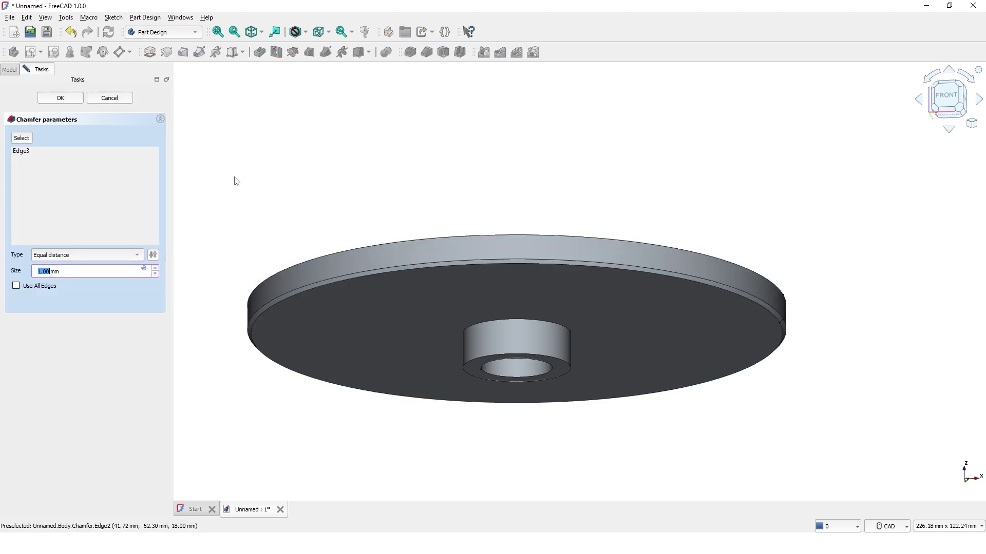
left_click(138, 255)
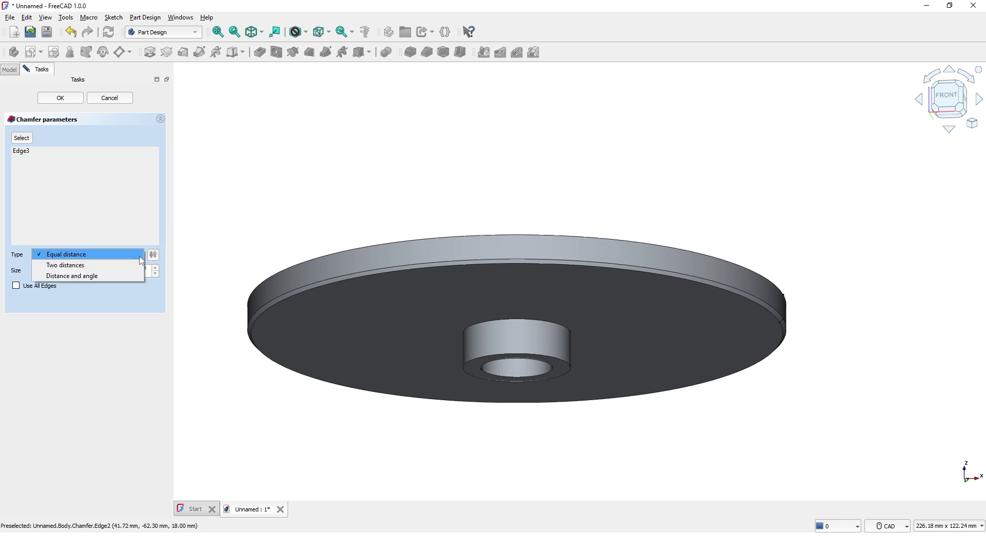
left_click(77, 266)
Set the chamfer sizes to 2 mm and 15 mm and confirm Chamfer001
triple_click(40, 272)
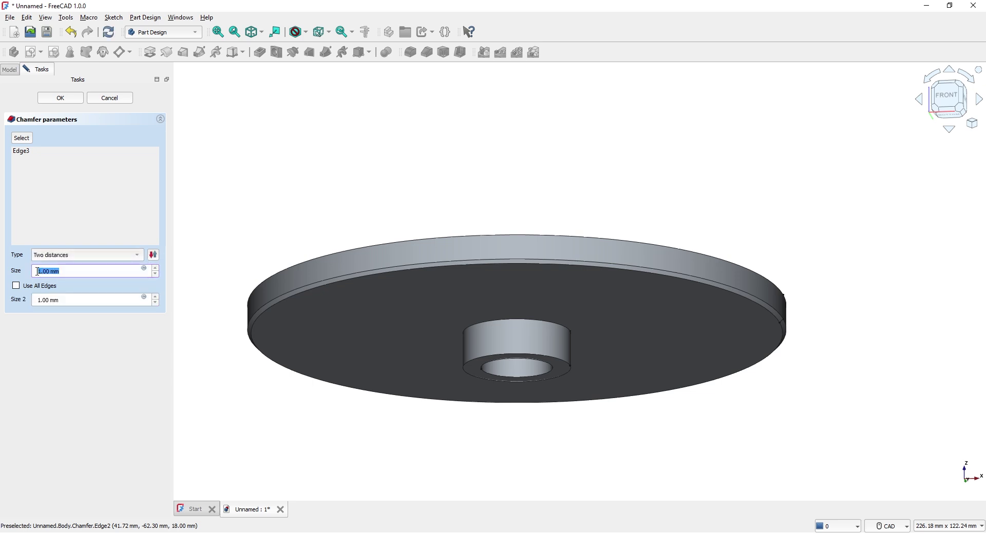
type("2")
triple_click(36, 300)
type("15")
left_click(66, 273)
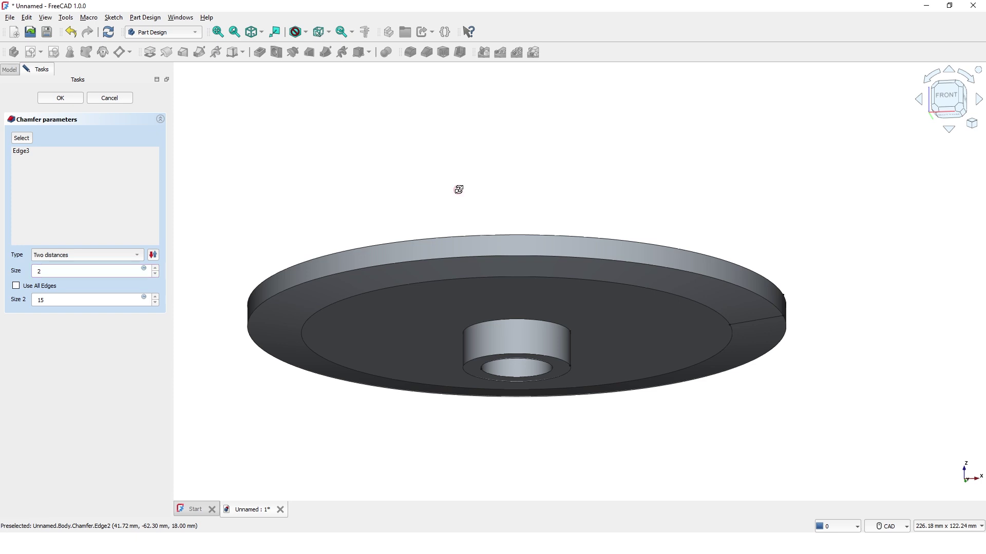
middle_click_drag(458, 189, 507, 231)
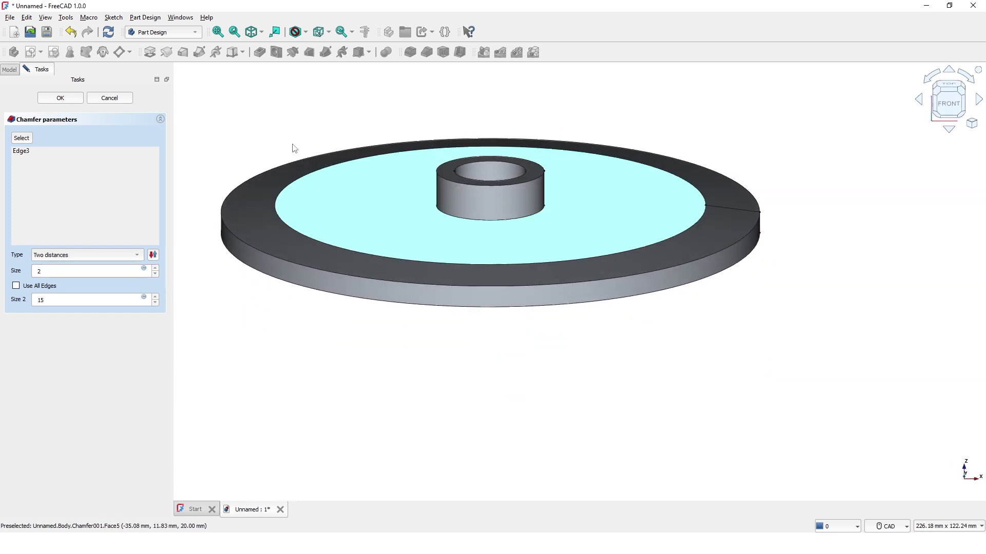
left_click(59, 98)
middle_click_drag(242, 135, 319, 187)
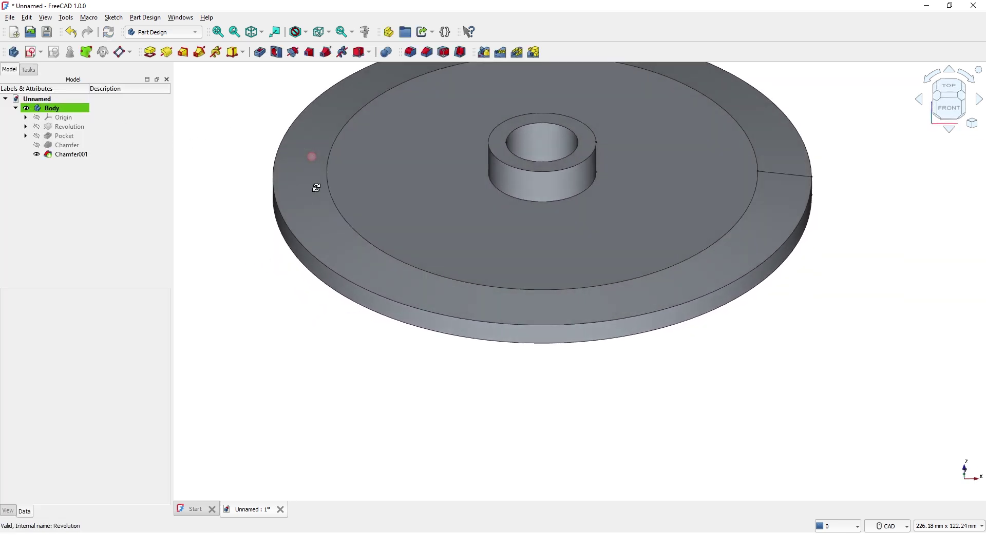
Start a new sketch on the flat face inside the chamfered rim
middle_click_drag(418, 180, 425, 304)
left_click(473, 231)
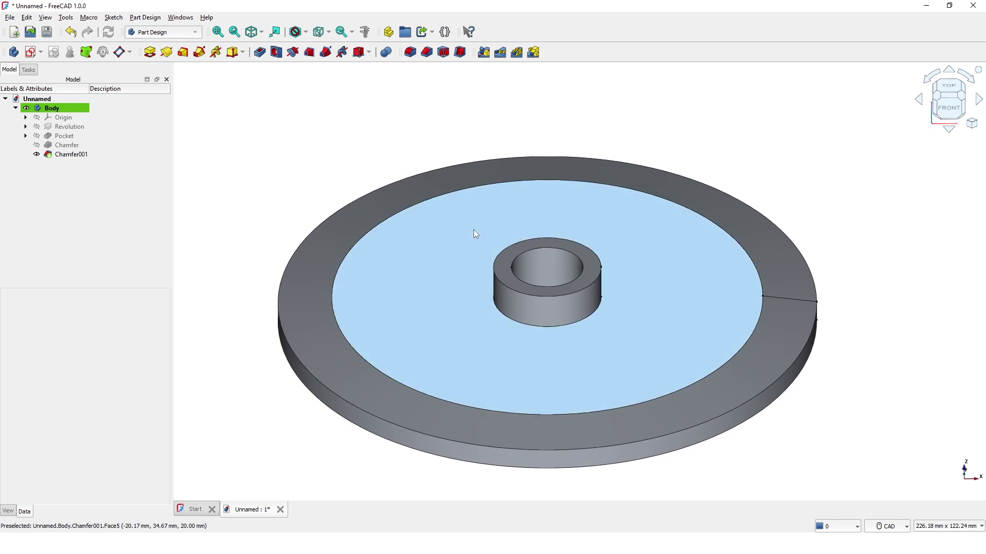
left_click(30, 52)
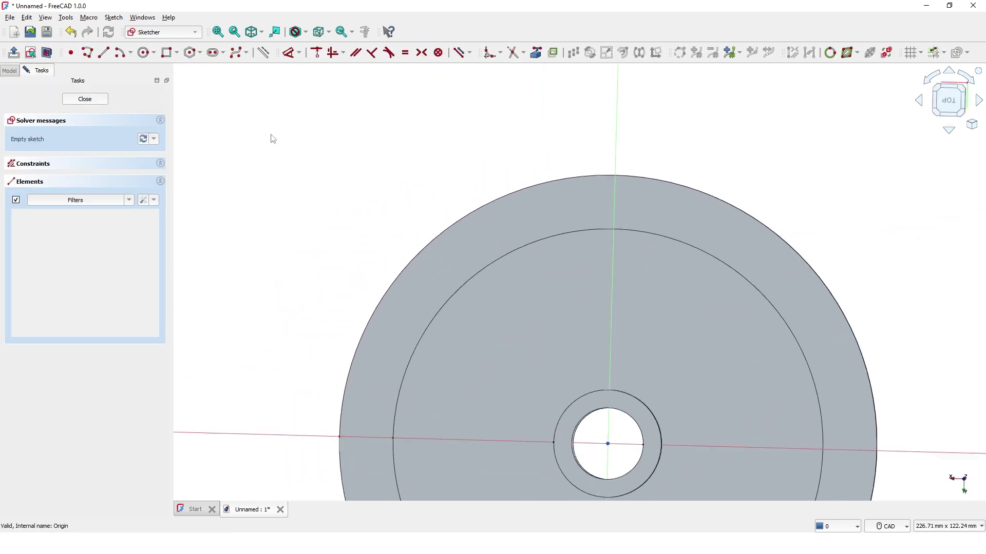
Link the outer rim edge and the inner circle edge into the sketch as external geometry
scroll(634, 163, "up", 2)
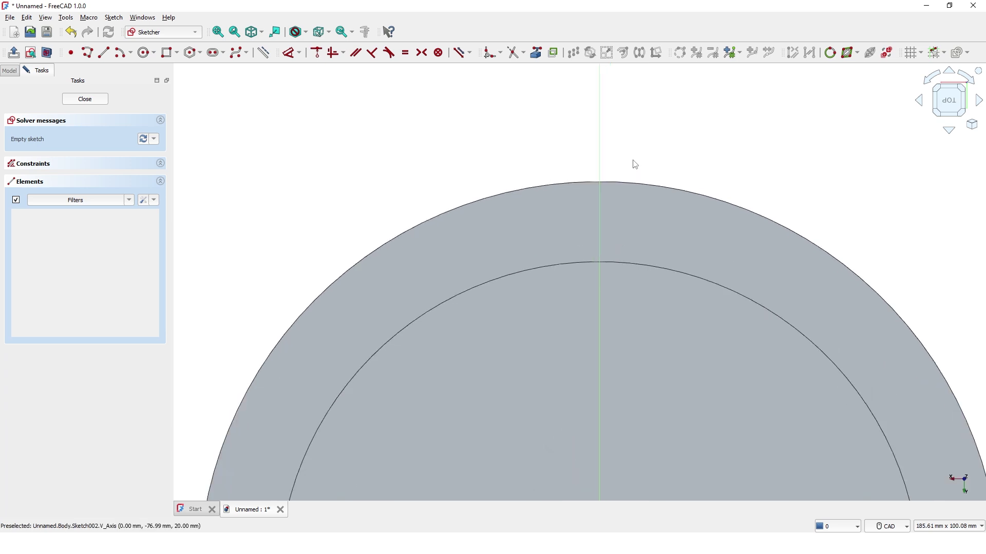
scroll(619, 175, "up", 1)
middle_click_drag(615, 172, 603, 157)
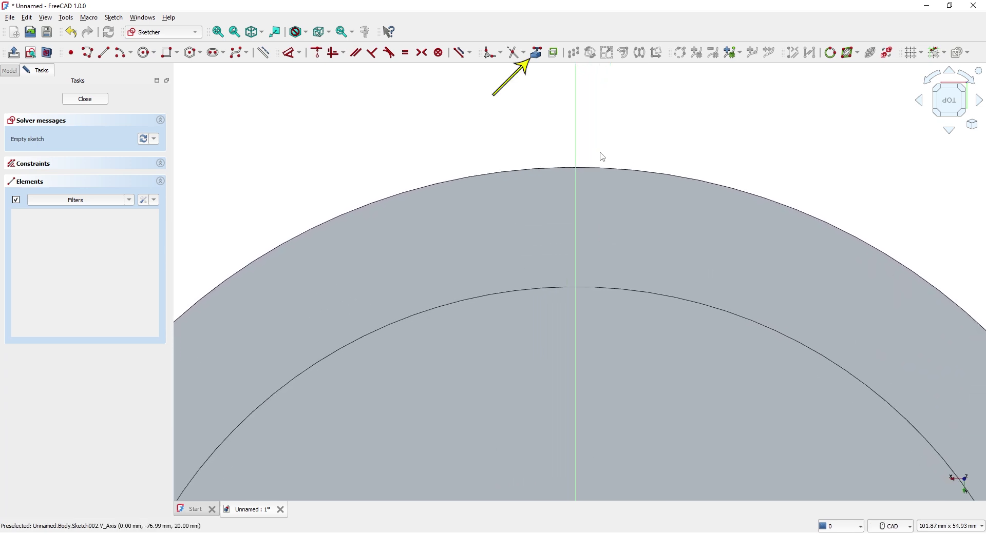
left_click(536, 54)
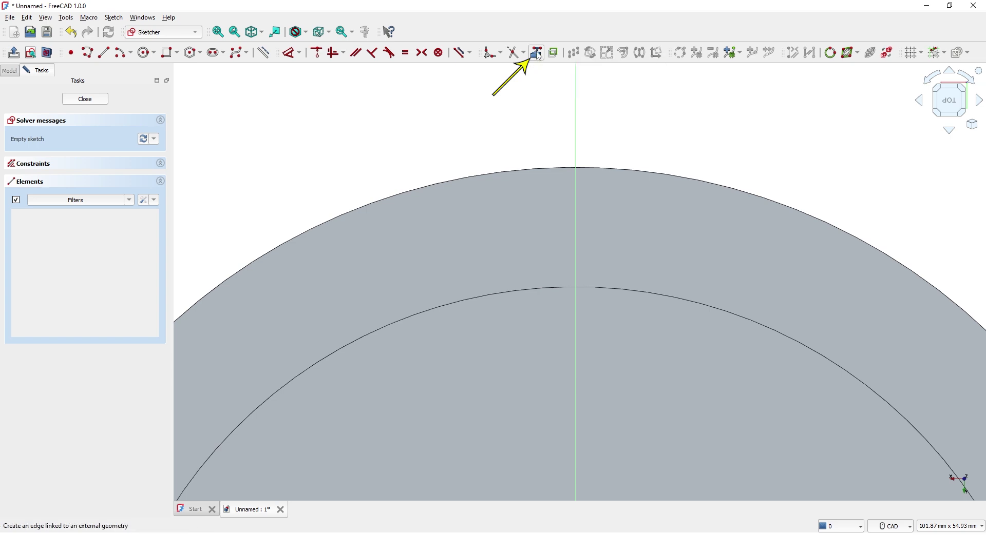
left_click(530, 169)
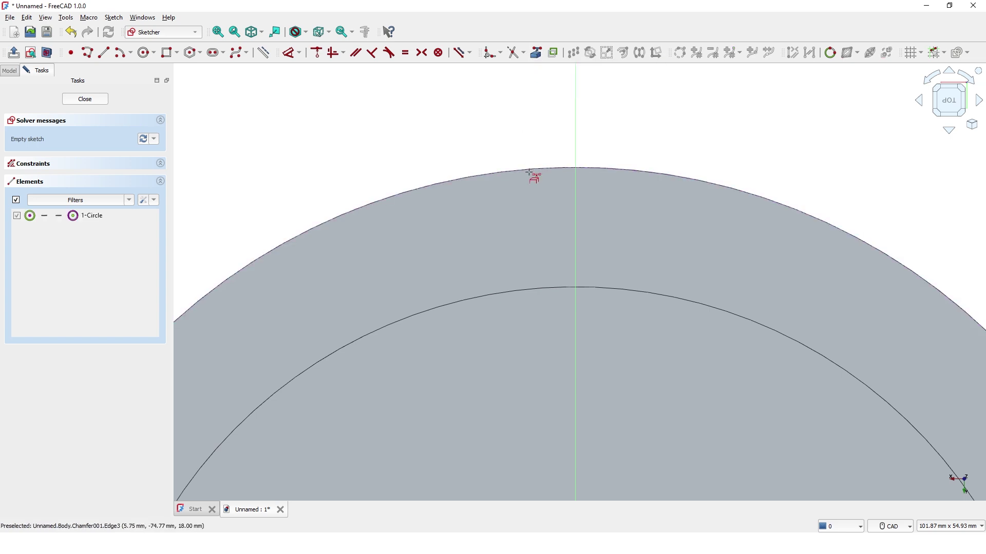
left_click(526, 291)
right_click(662, 132)
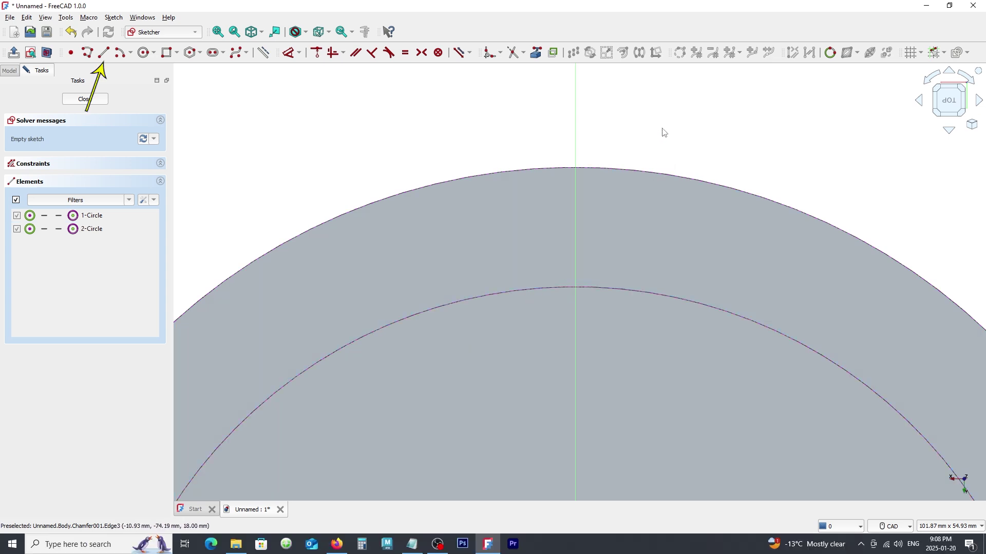
Draw two slanted lines between the outer rim circle and the inner circle
left_click(103, 53)
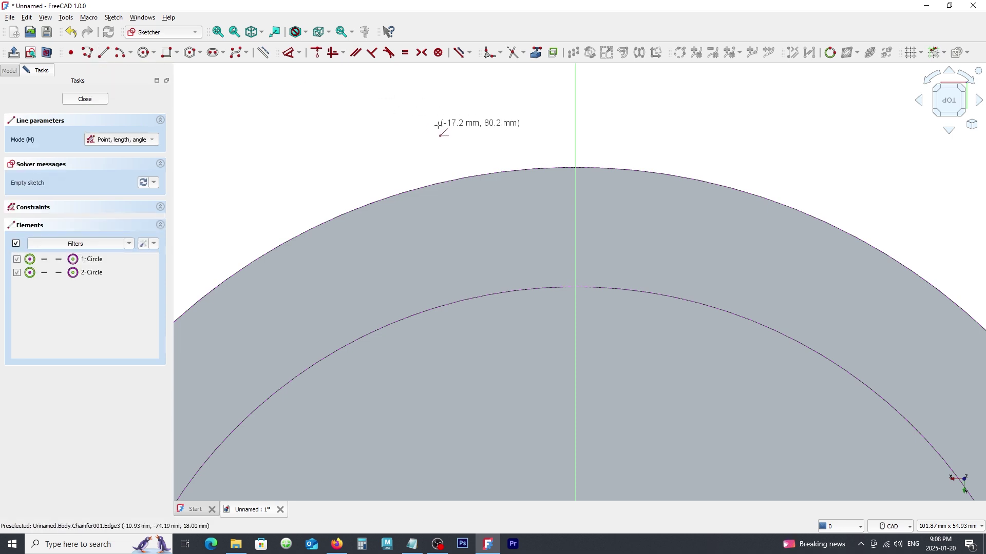
left_click(481, 175)
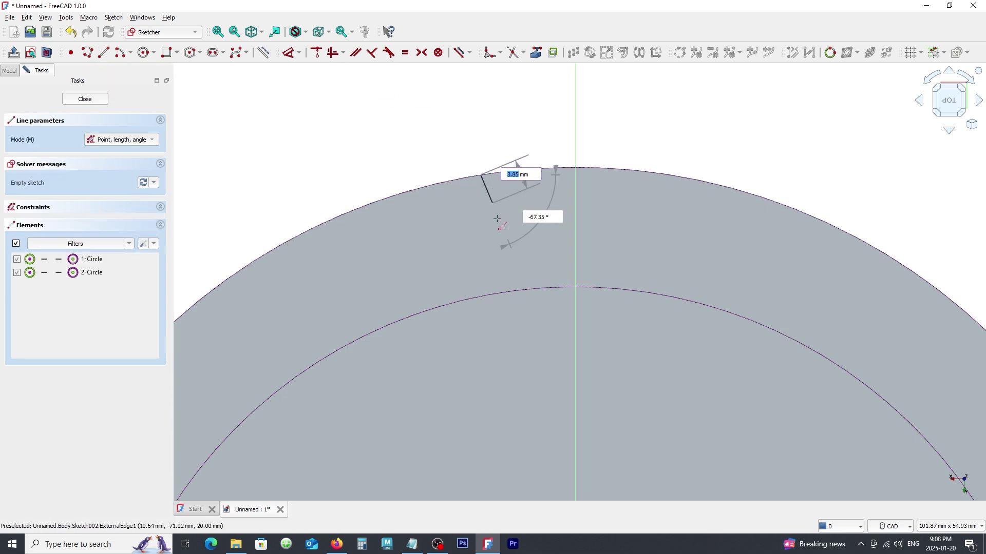
left_click(516, 290)
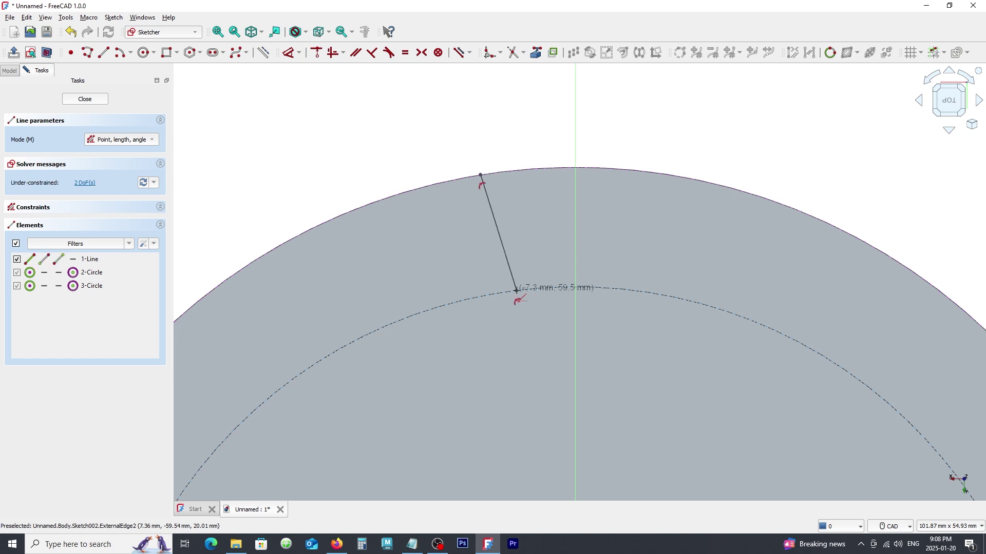
left_click(636, 291)
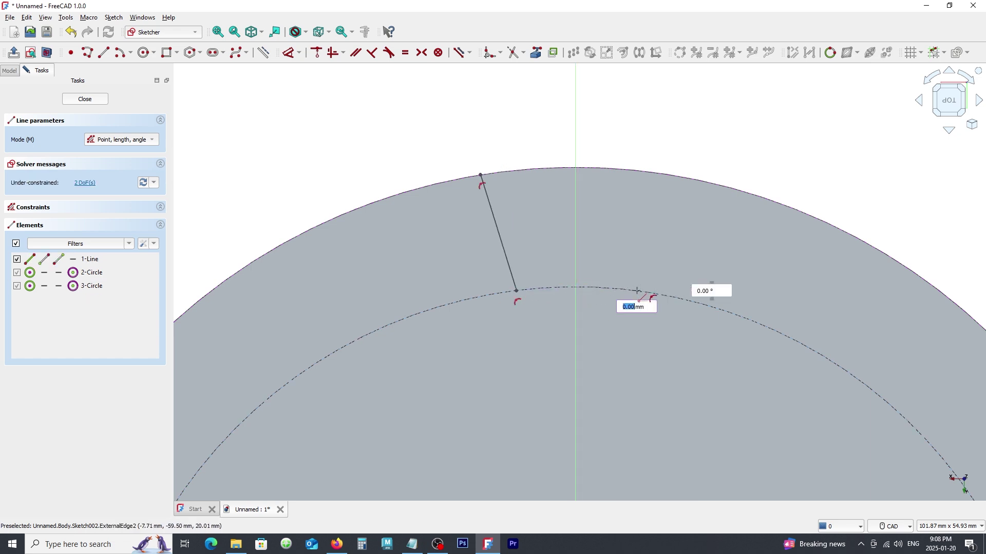
left_click(692, 178)
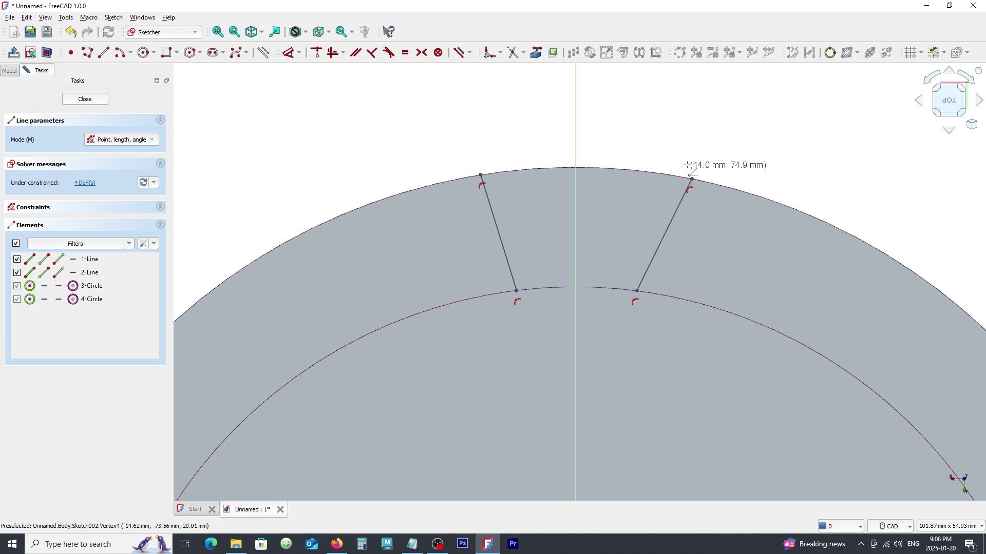
right_click(687, 161)
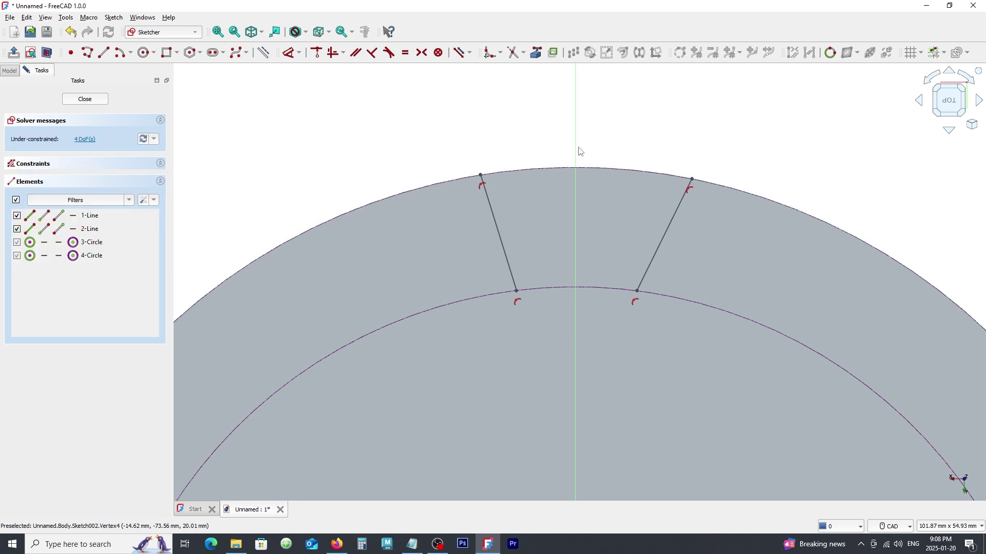
Select both lines' top endpoints together with the vertical axis
left_click(480, 177)
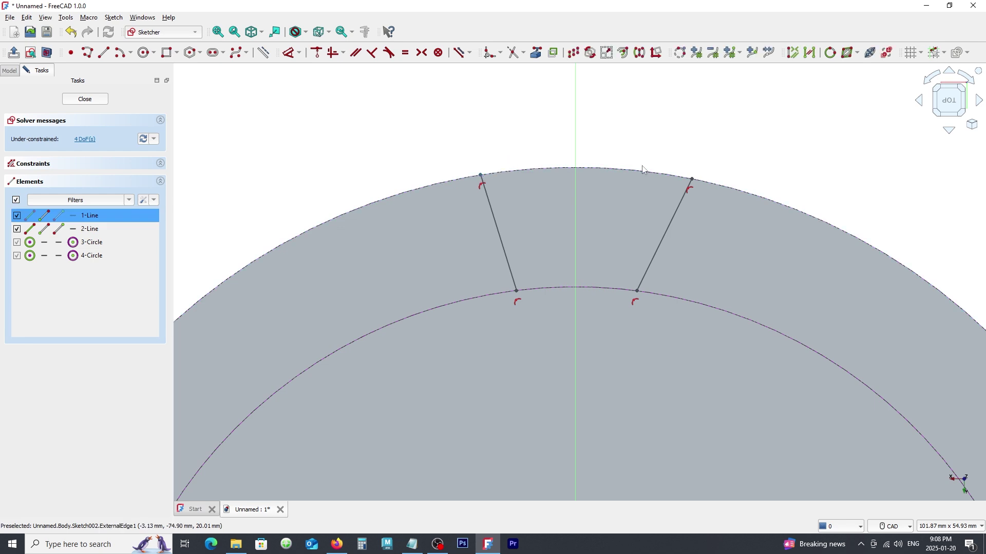
left_click(693, 177)
left_click(576, 162)
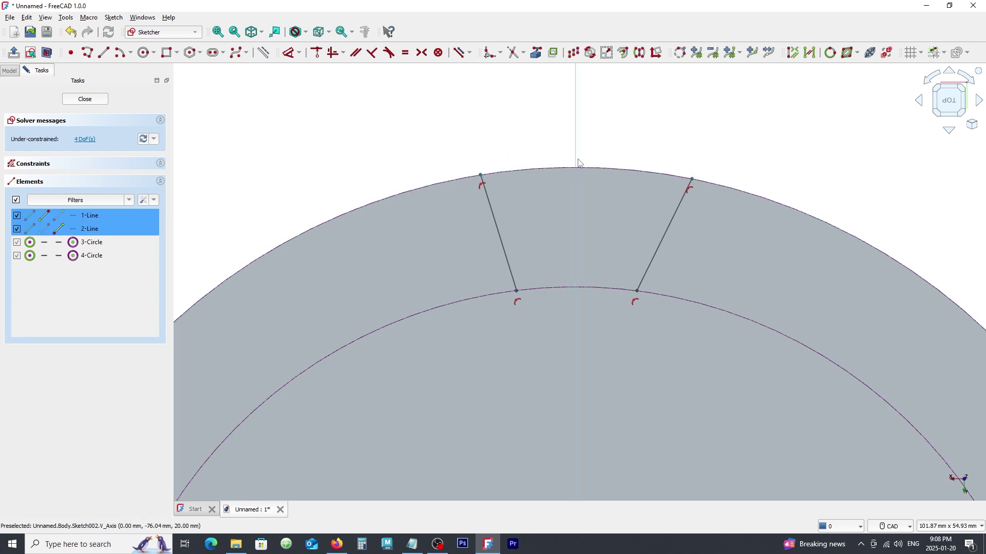
Apply Symmetric constraints about the V axis to the top endpoint pair, then the bottom pair
left_click(422, 54)
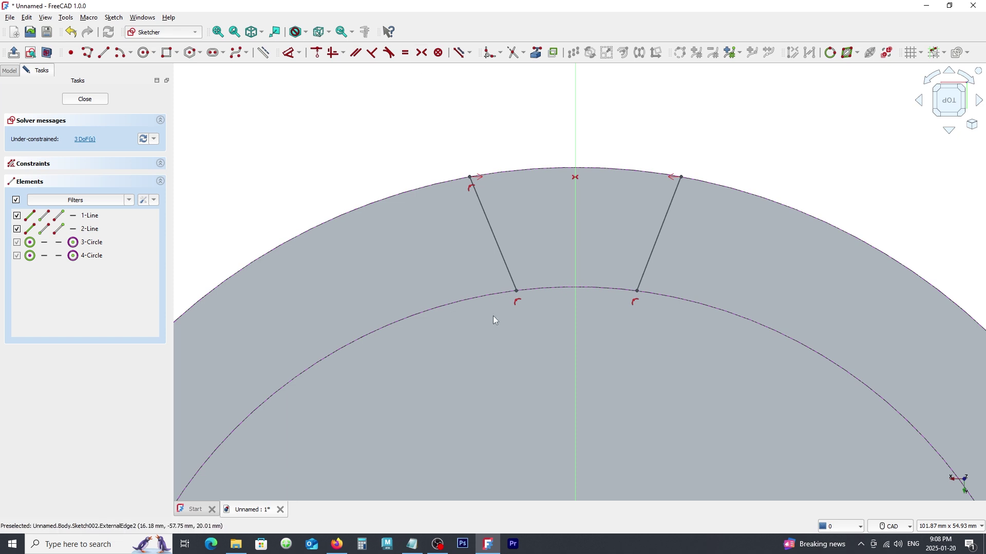
left_click(518, 291)
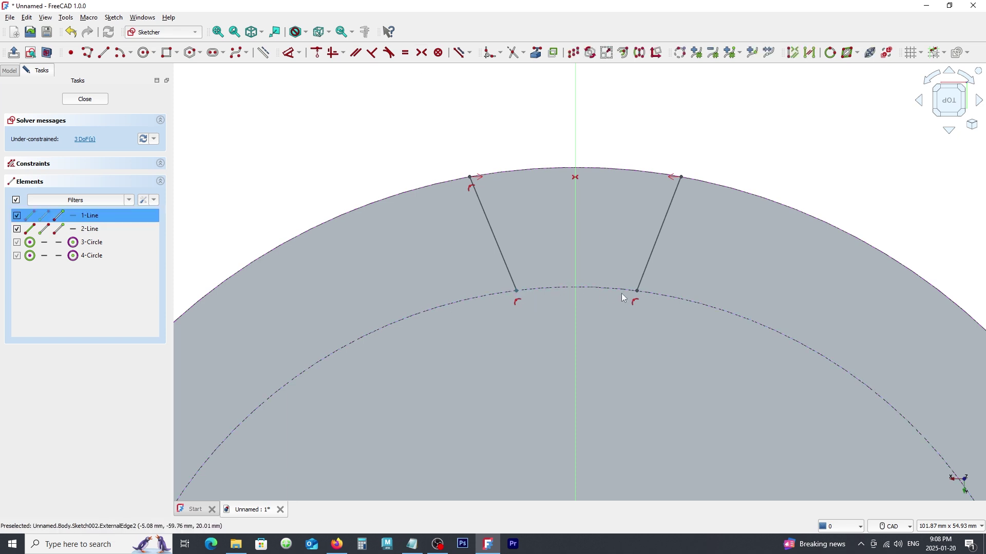
left_click(638, 293)
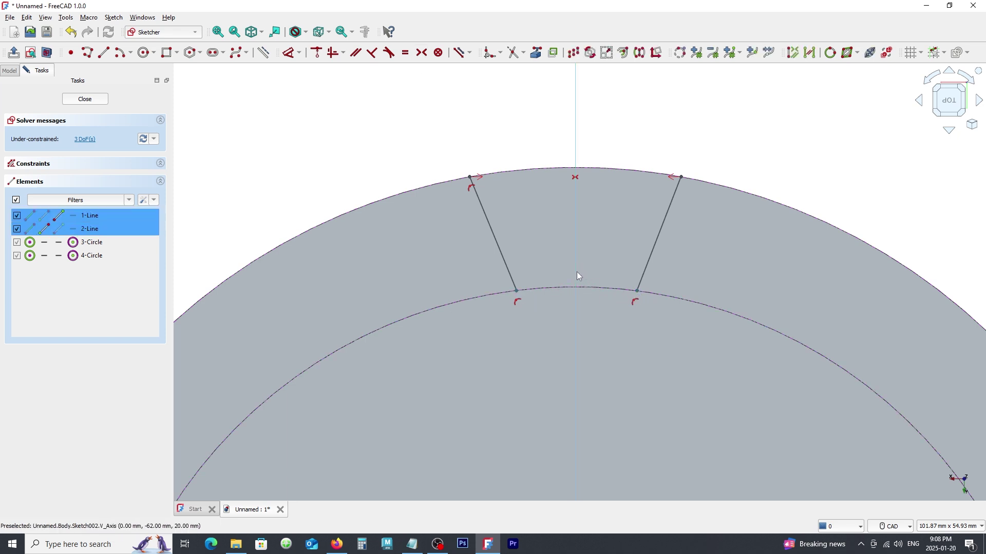
left_click(422, 53)
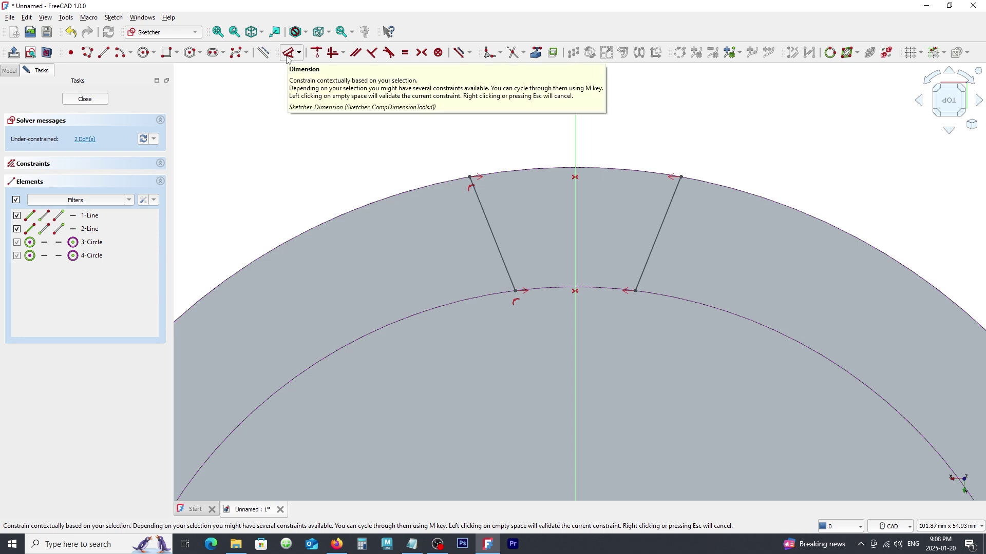
Set a 15 mm horizontal distance between the lines' top endpoints
left_click(471, 180)
left_click(681, 177)
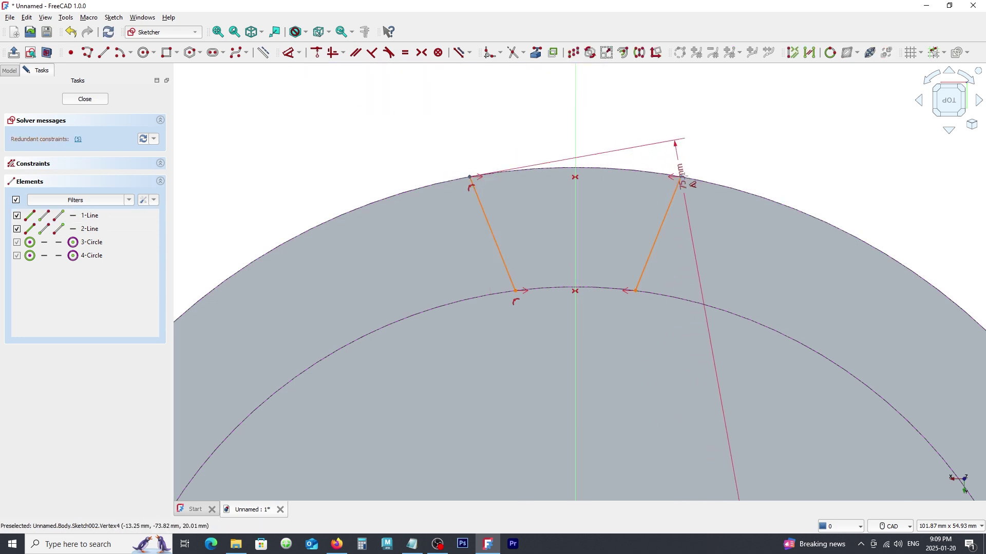
left_click(641, 152)
left_click(625, 126)
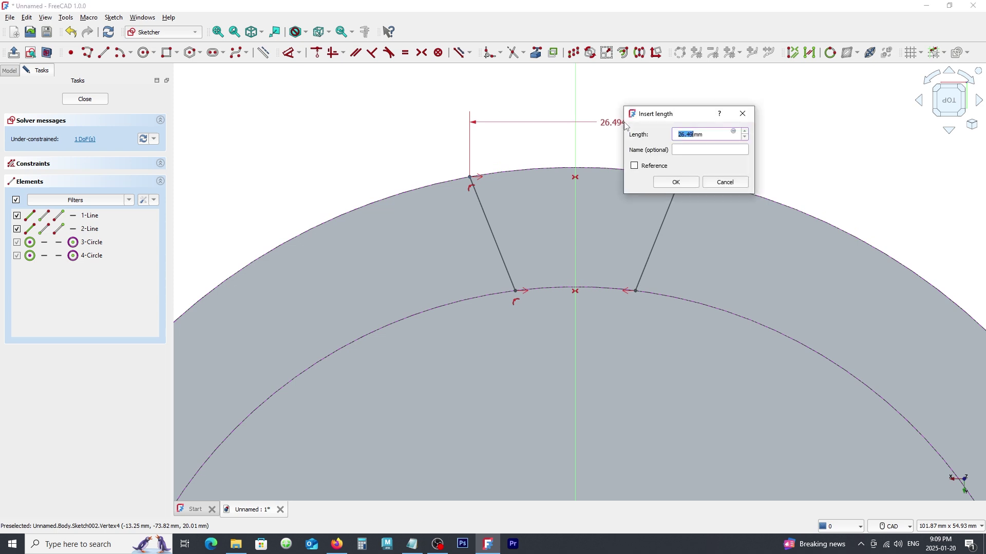
type("15")
key("Return")
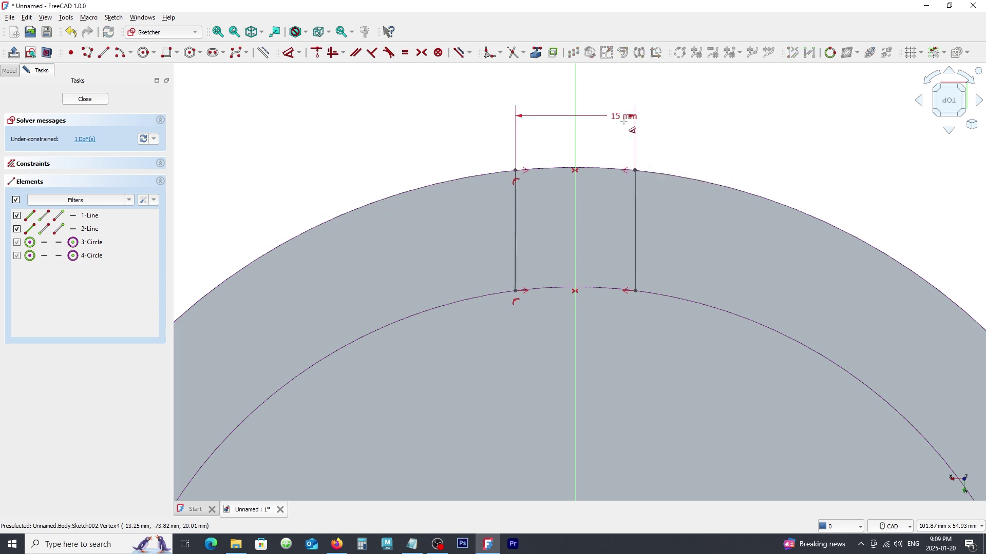
Set a 6 mm horizontal distance between the lines' bottom endpoints
left_click(516, 294)
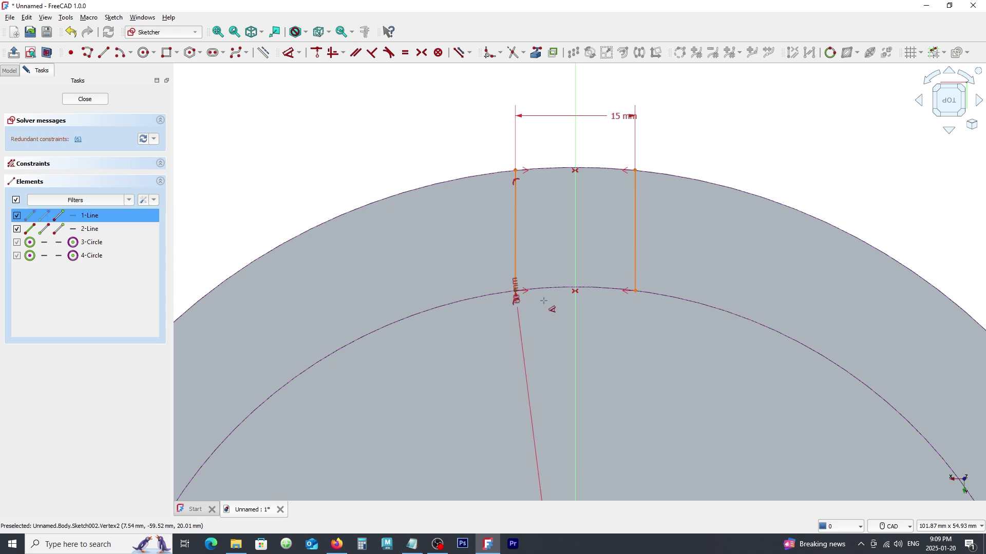
left_click(635, 291)
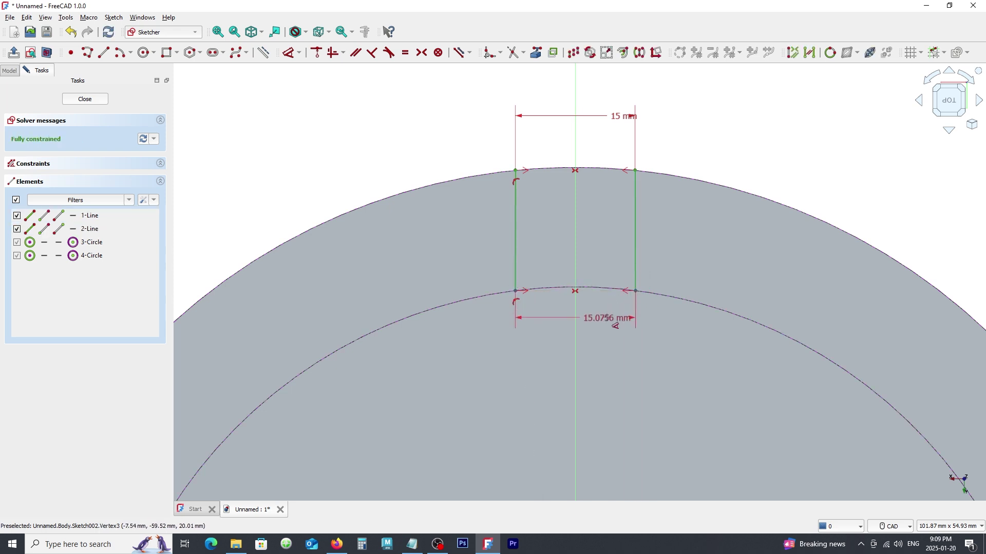
left_click(608, 320)
type("6")
key("Return")
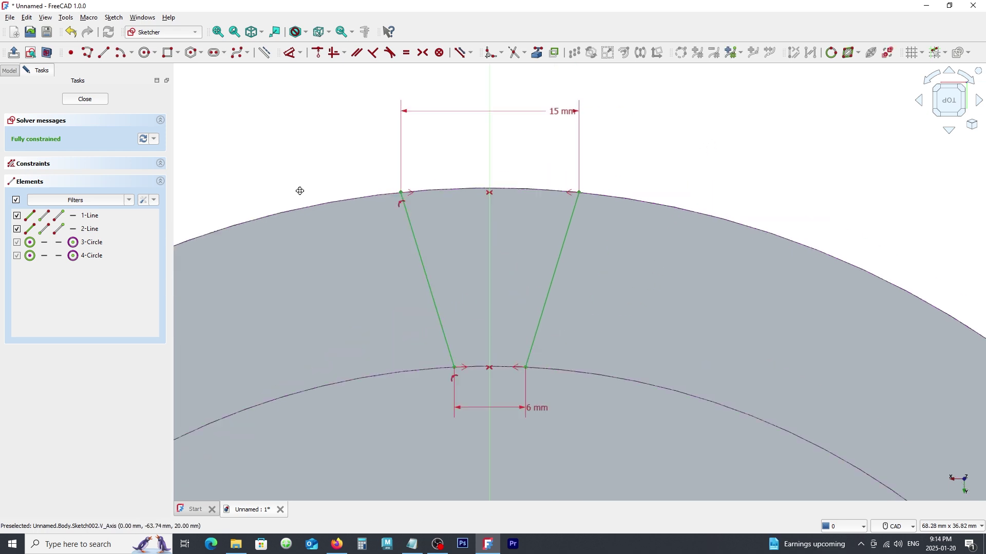
scroll(288, 214, "up", 3)
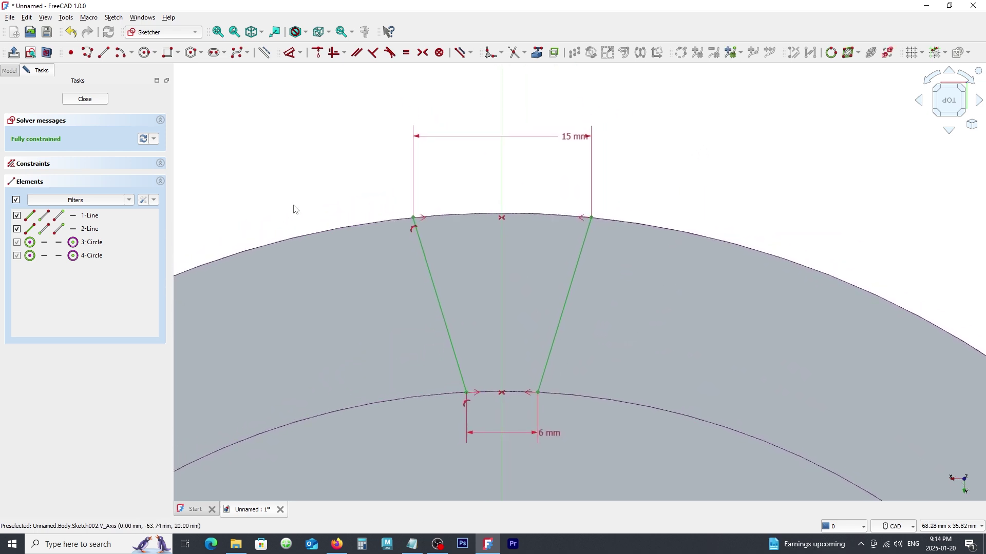
scroll(298, 209, "down", 1)
scroll(296, 203, "up", 1)
Draw a three-point arc joining the two top line endpoints
middle_click_drag(296, 204, 288, 202)
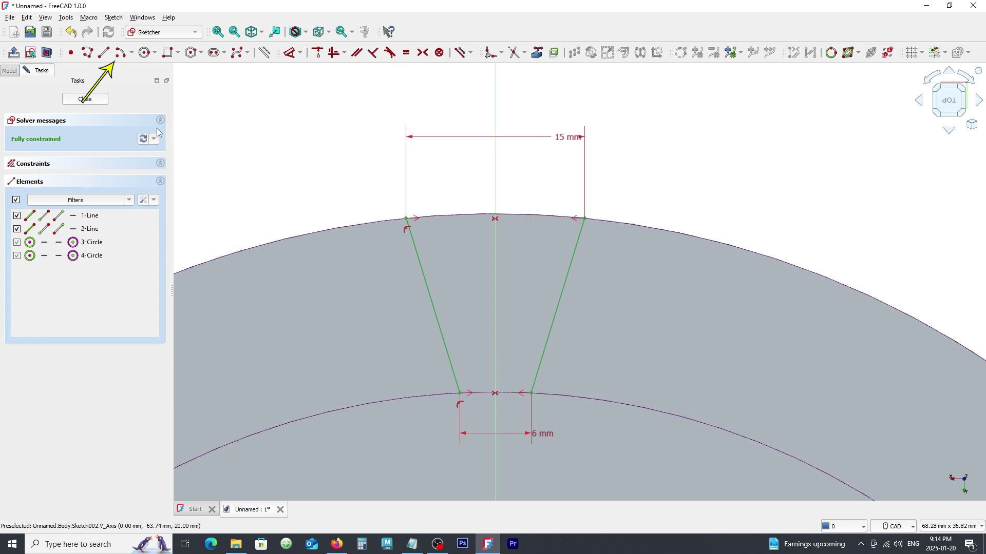
left_click(131, 52)
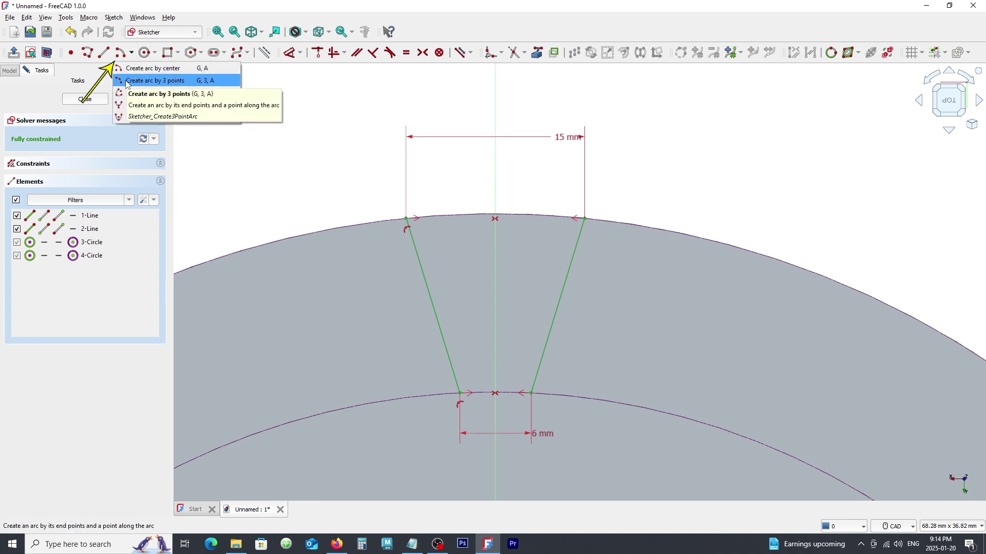
left_click(144, 82)
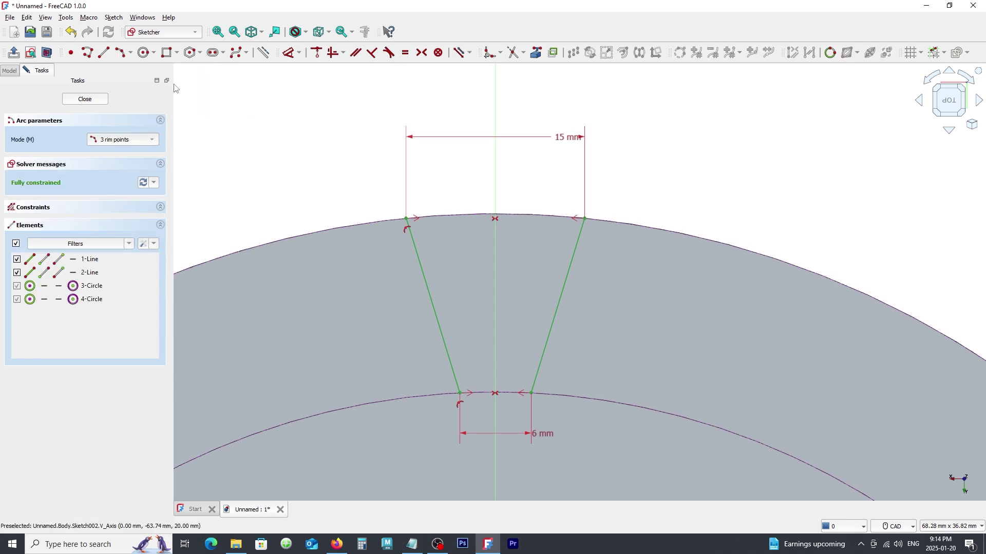
left_click(584, 219)
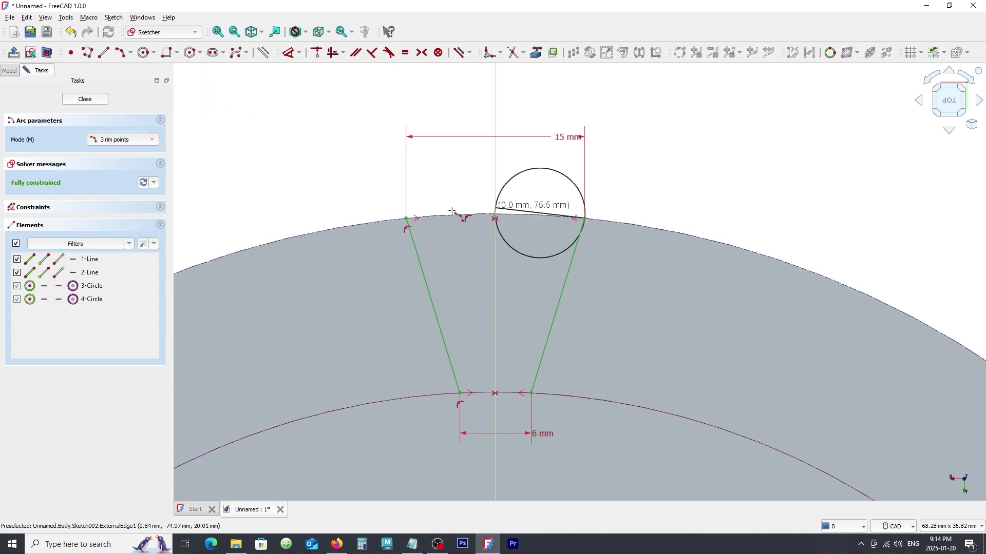
left_click(406, 219)
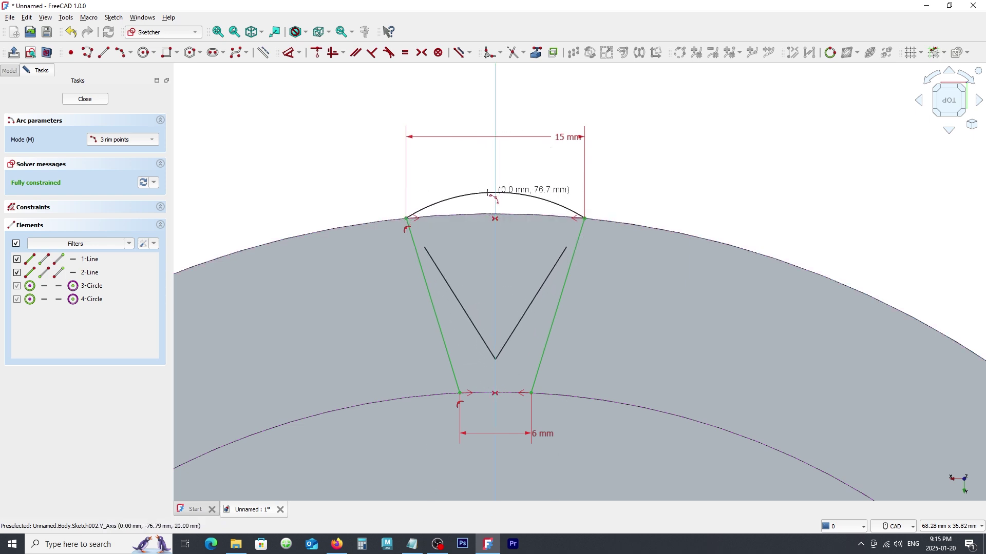
left_click(488, 192)
Draw a three-point arc joining the two bottom line endpoints
middle_click_drag(606, 194, 612, 171)
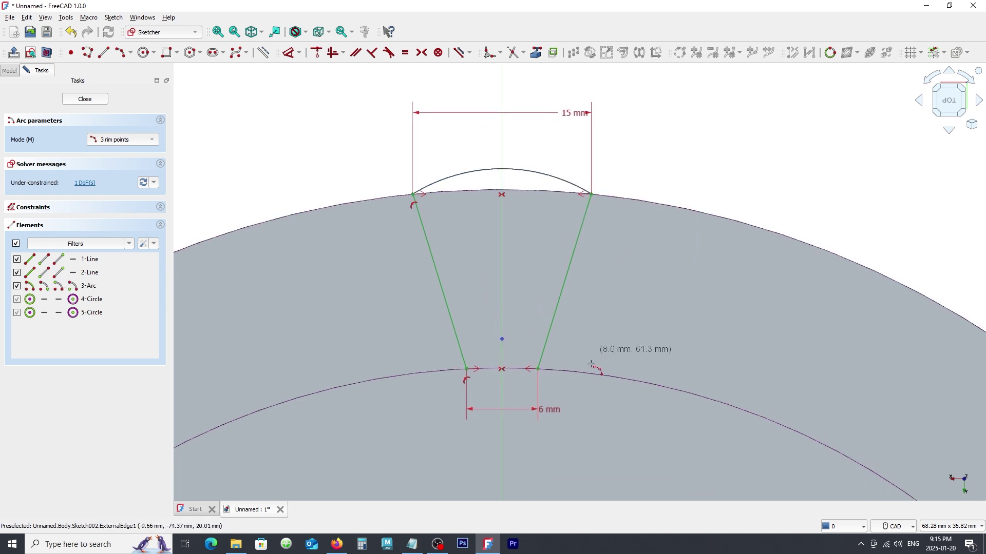
left_click(537, 368)
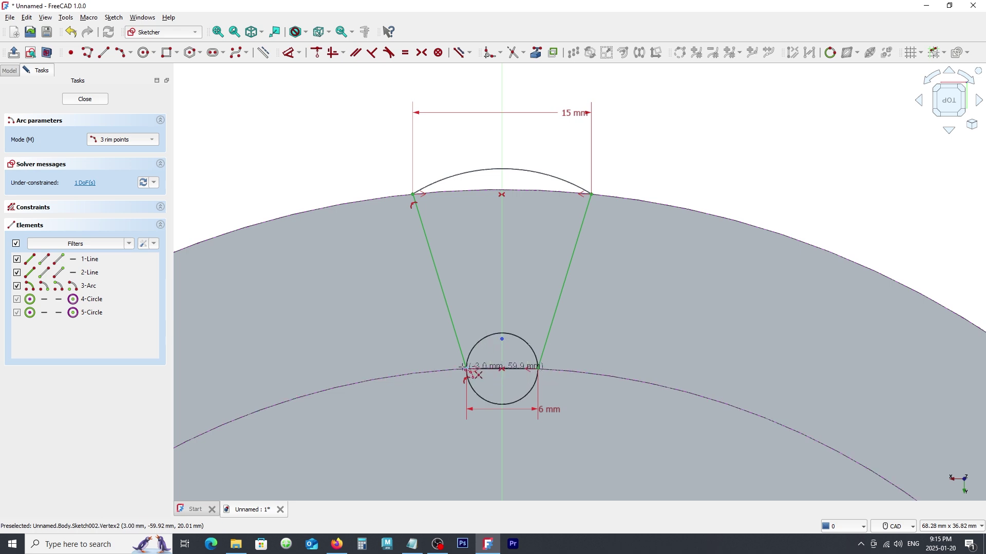
left_click(467, 369)
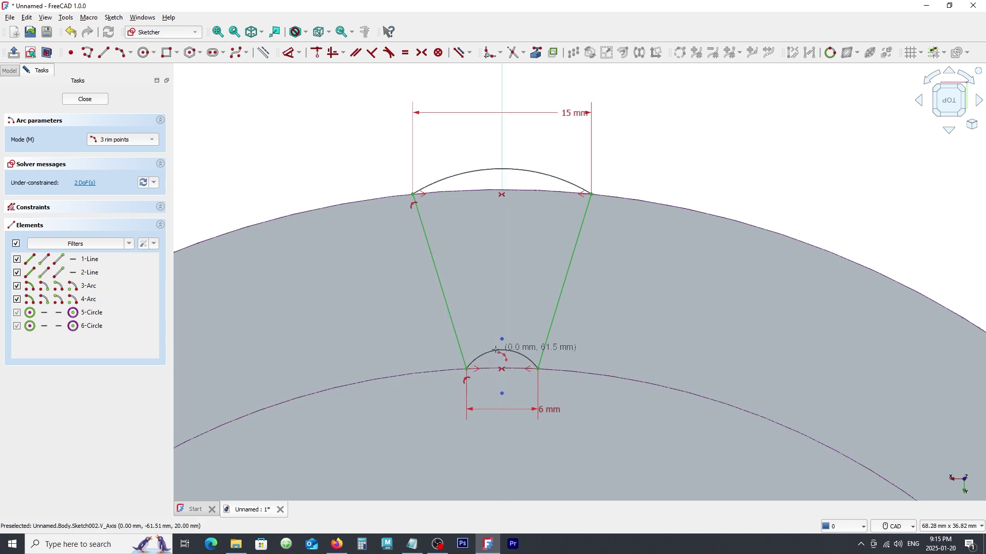
left_click(501, 351)
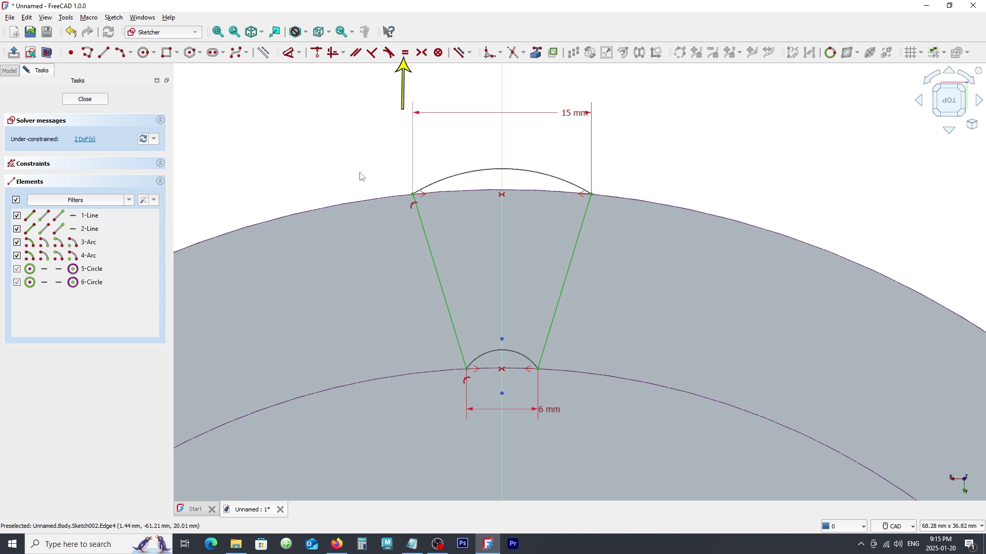
Make the upper arc equal to the outer rim circle
left_click(405, 53)
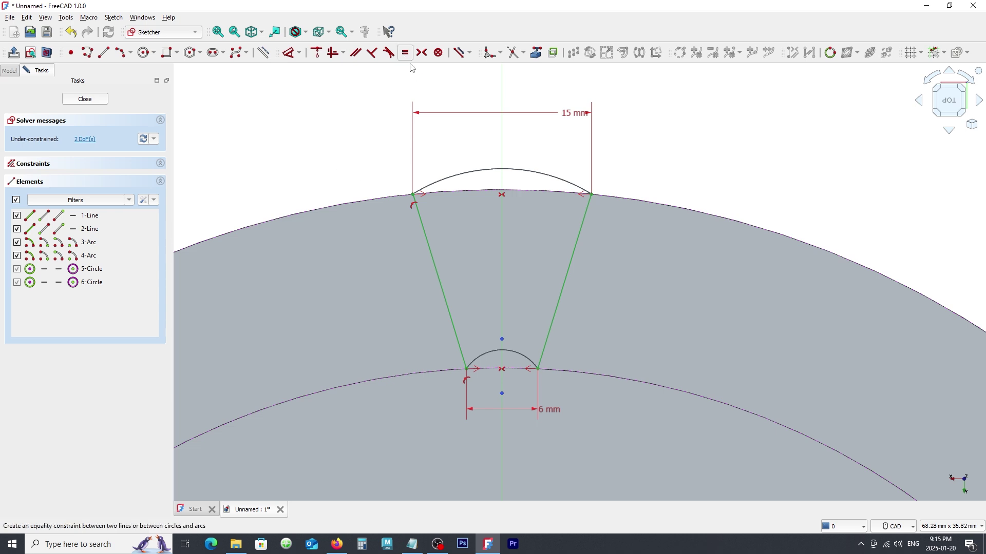
left_click(478, 171)
left_click(479, 191)
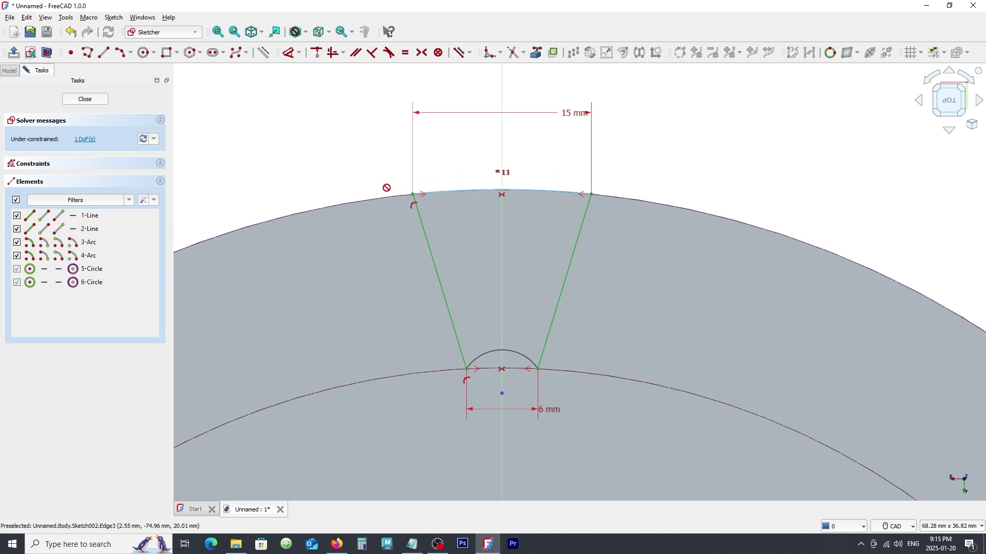
Make the lower arc equal to the inner circle, fully constraining the sketch
middle_click_drag(379, 182, 378, 160)
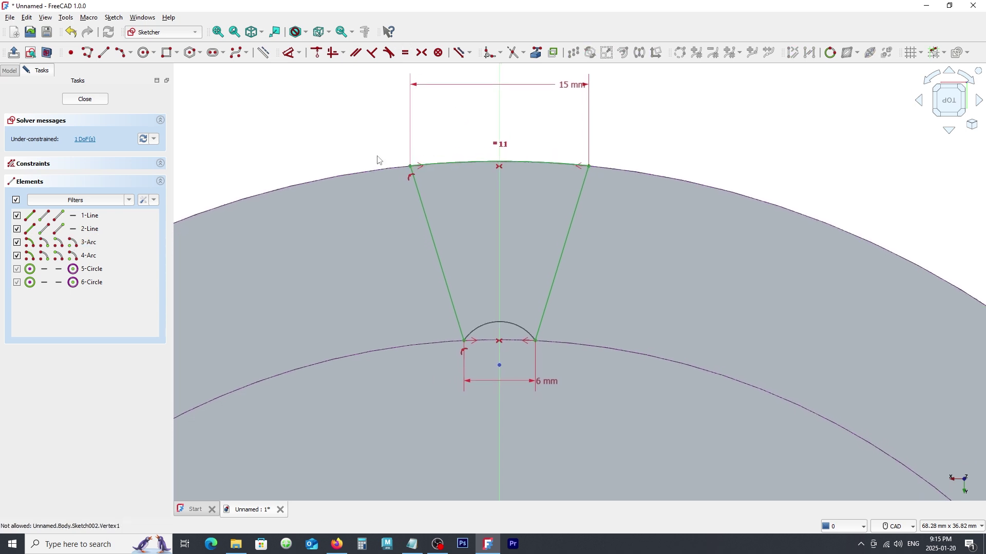
left_click(493, 323)
left_click(490, 339)
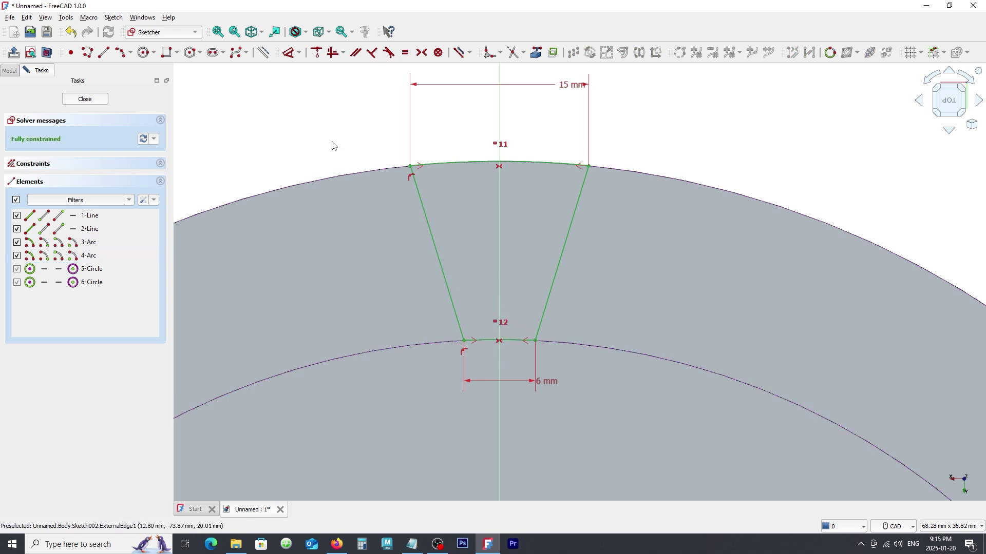
scroll(339, 149, "down", 5)
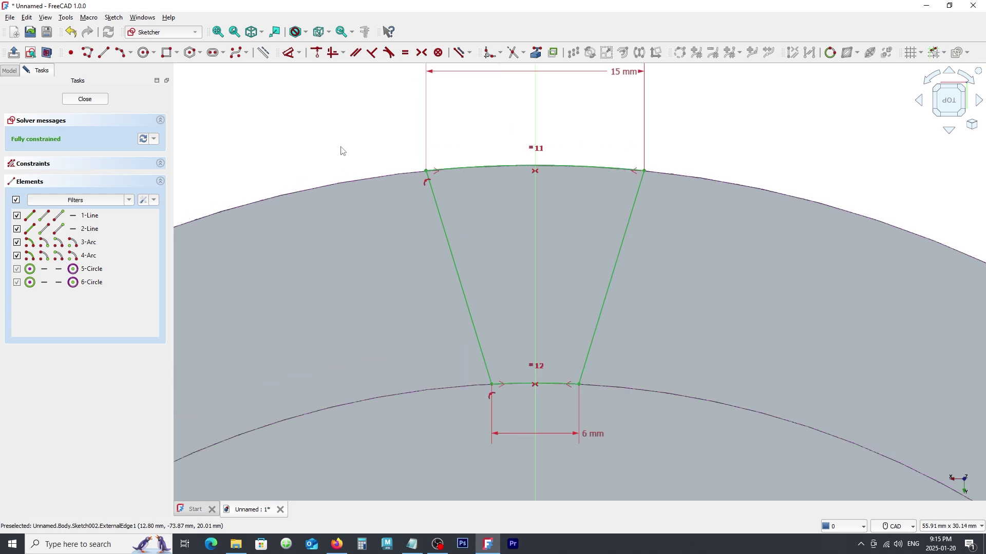
scroll(308, 145, "down", 1)
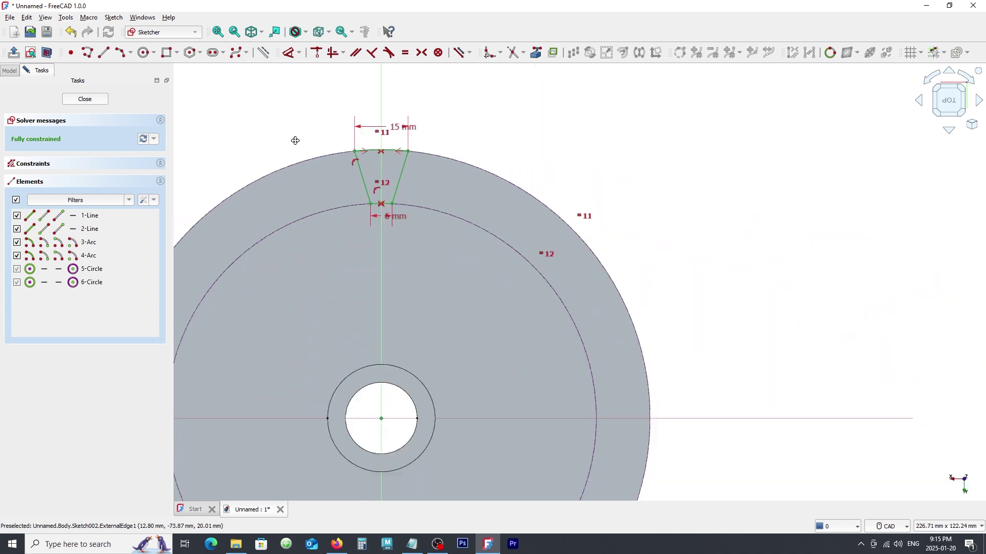
middle_click_drag(295, 138, 320, 141)
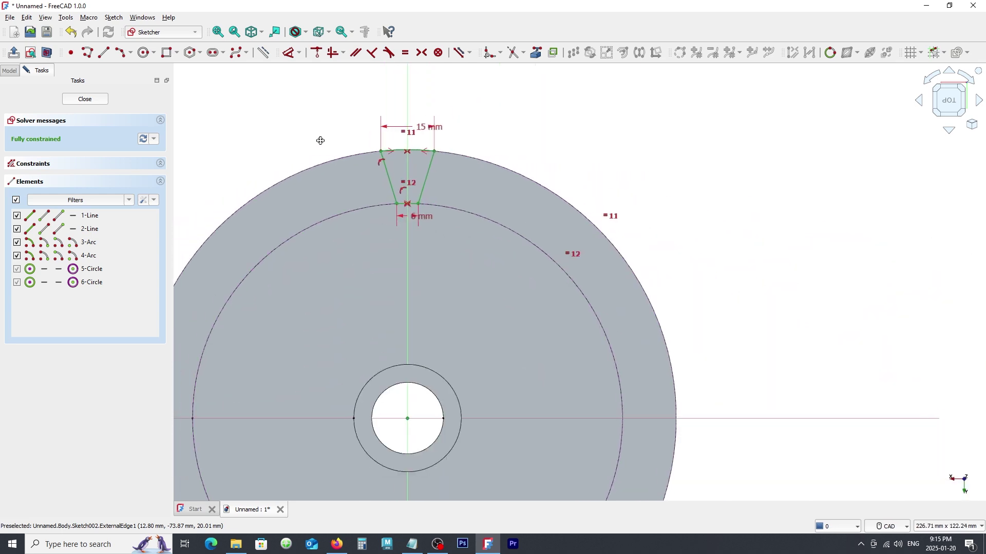
Close the sketch and pocket Sketch002 Through all, notching the disc rim
left_click(86, 99)
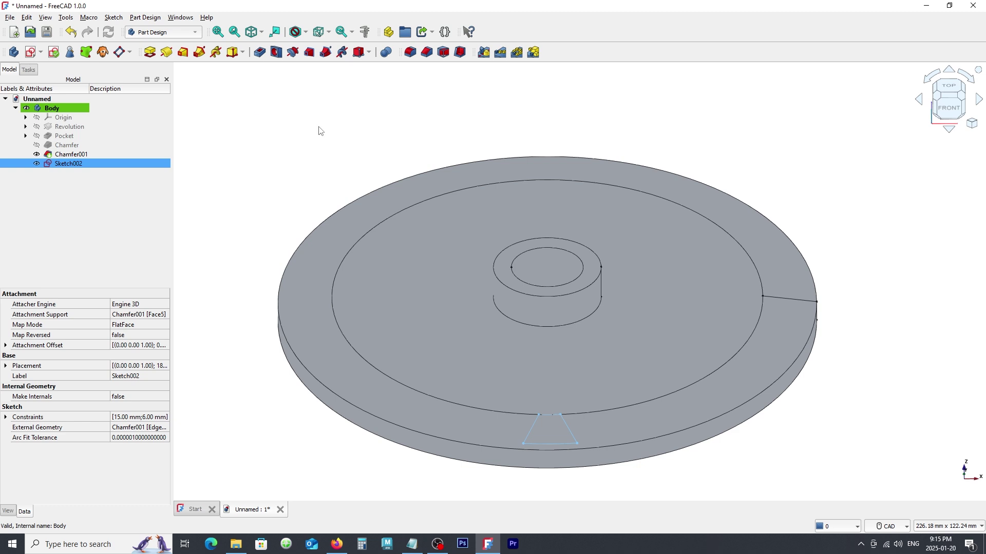
middle_click_drag(305, 142, 267, 115)
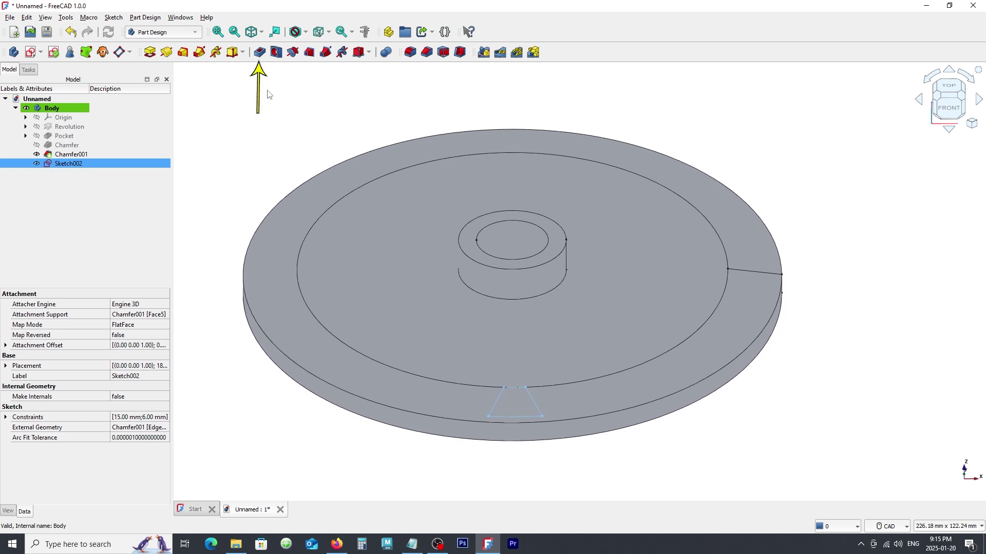
left_click(261, 53)
middle_click_drag(425, 489, 388, 419)
left_click(152, 138)
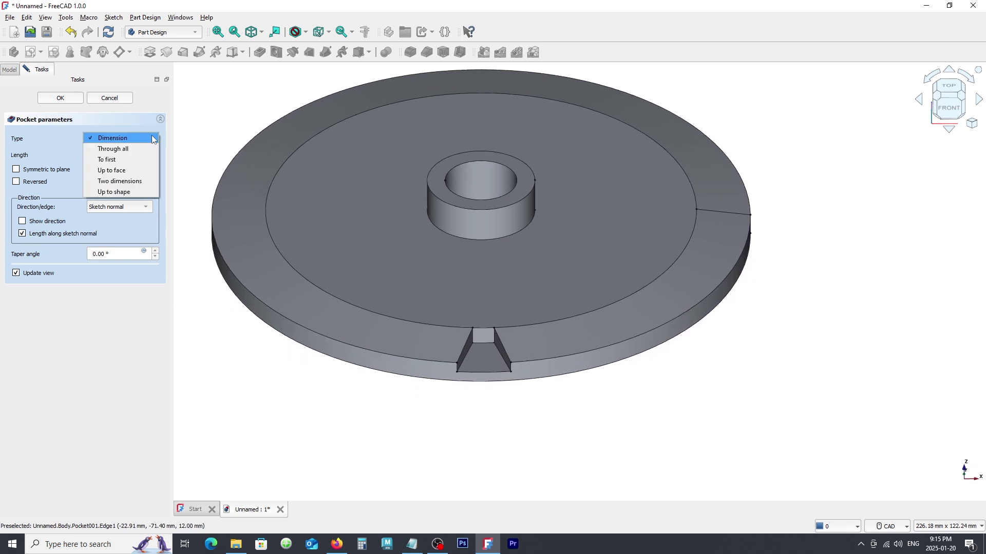
left_click(141, 148)
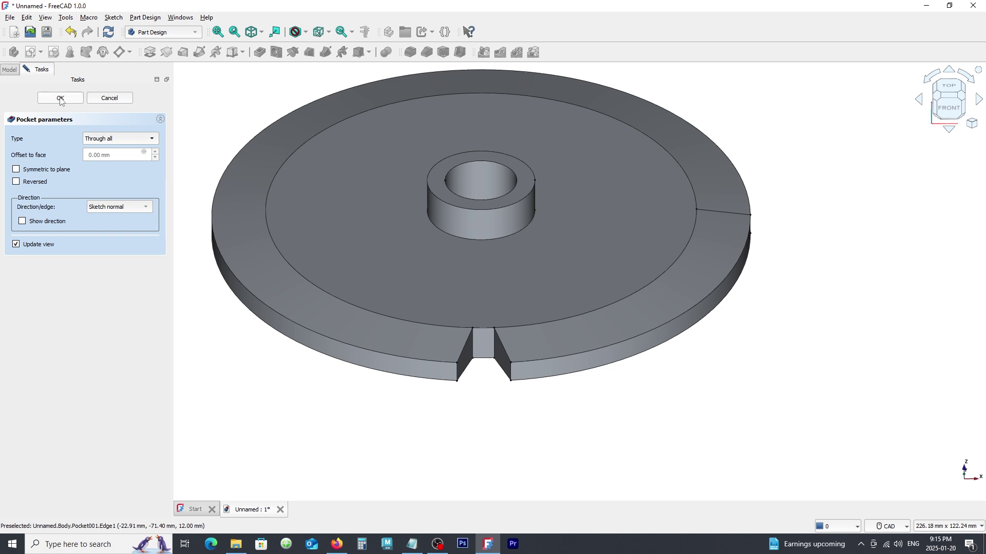
left_click(60, 98)
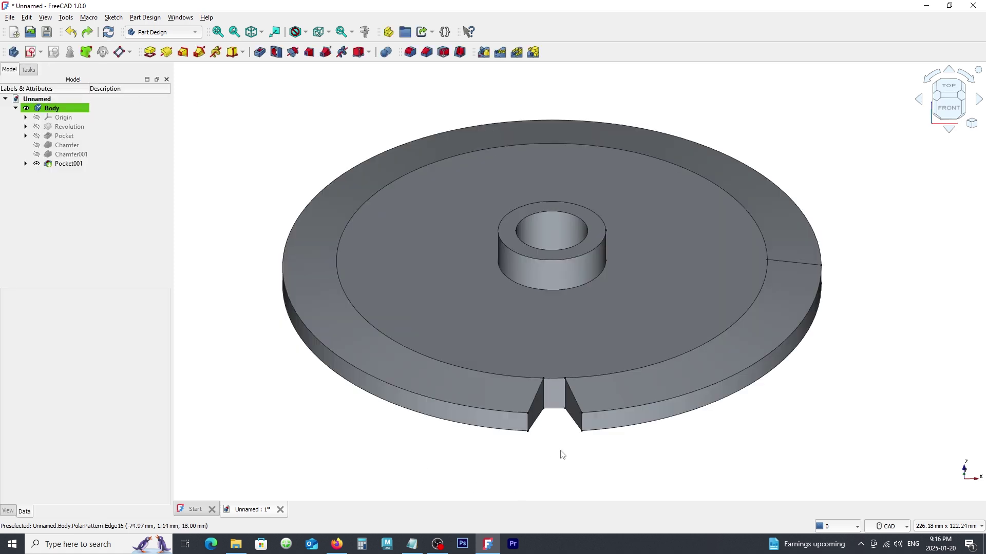
scroll(562, 455, "up", 2)
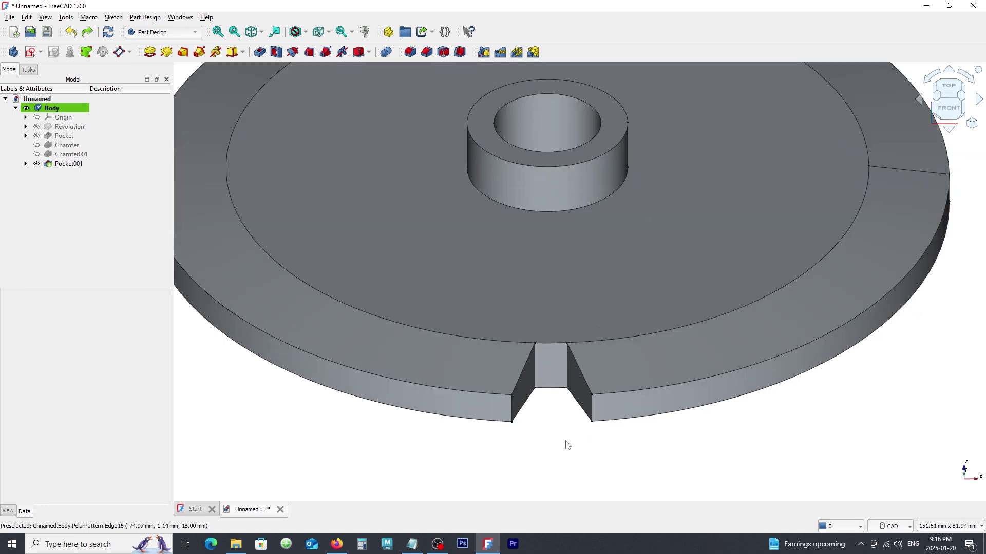
scroll(566, 445, "up", 3)
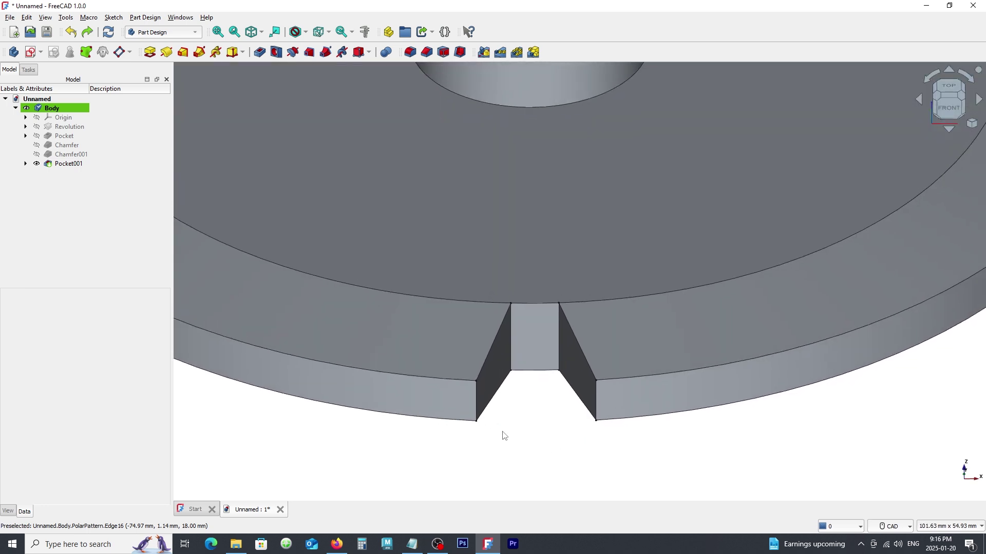
left_click(478, 415)
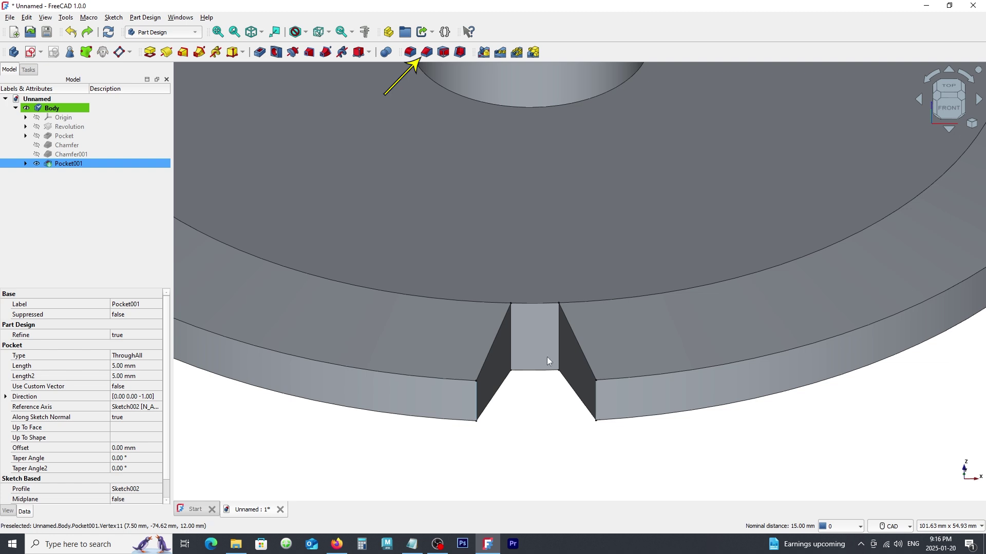
Start a two-distance chamfer on the notch's two top edges with a first size of 3
left_click(428, 53)
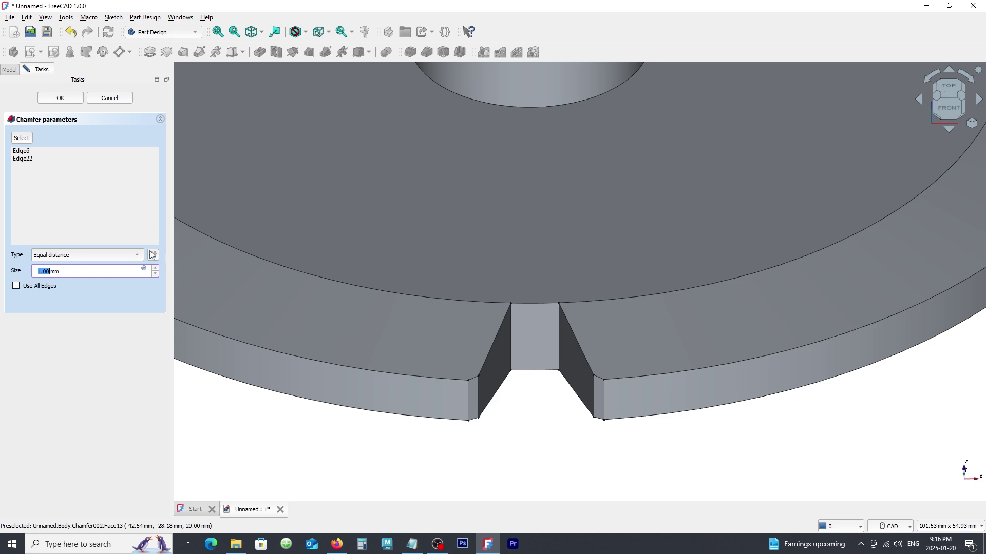
left_click(105, 255)
left_click(108, 266)
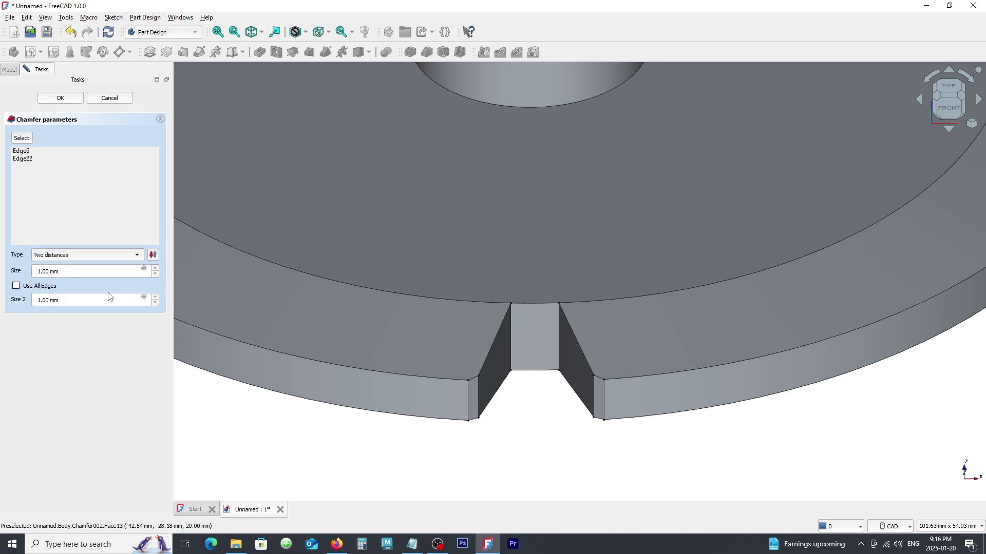
left_click_drag(71, 271, 31, 268)
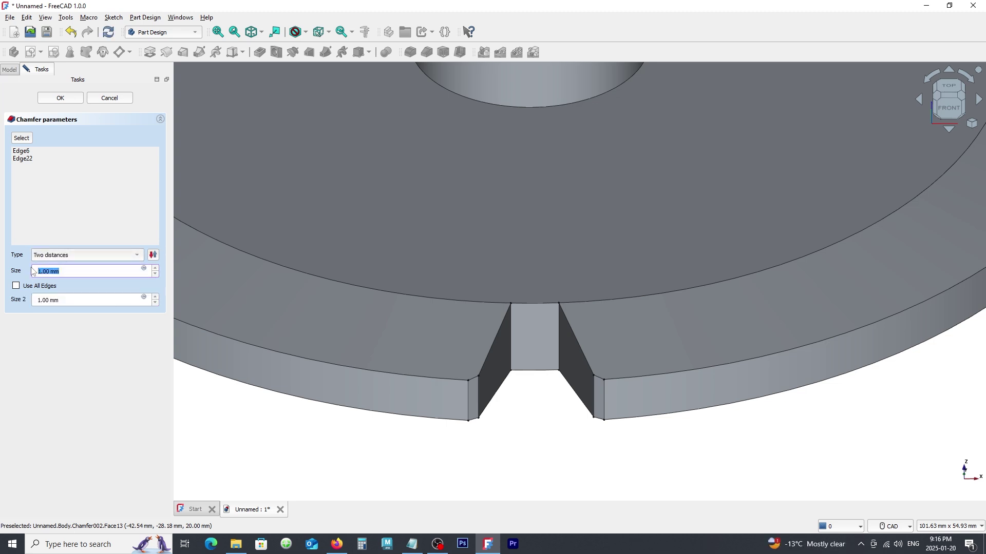
left_click(74, 302)
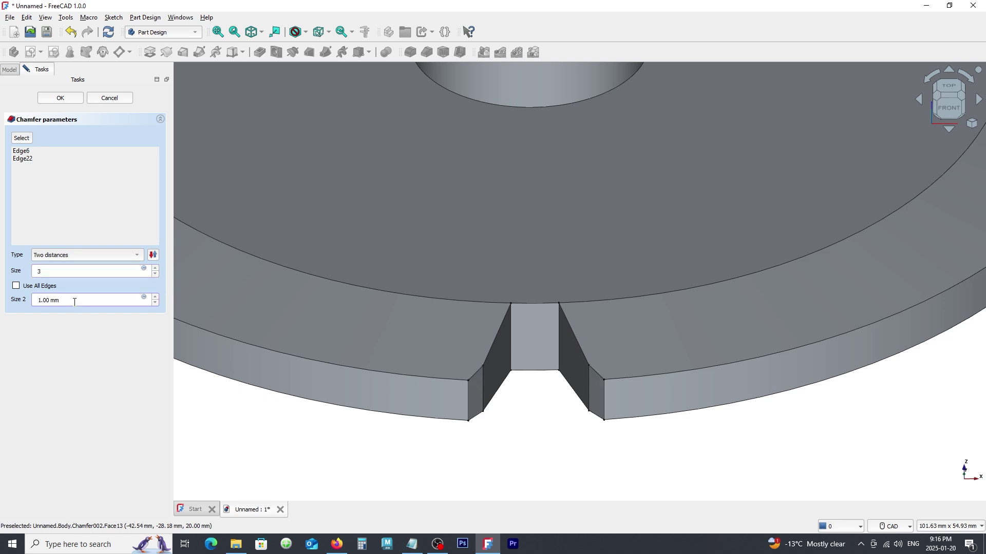
Apply Chamfer002 and view the disc from the top, centred in the window
left_click(60, 100)
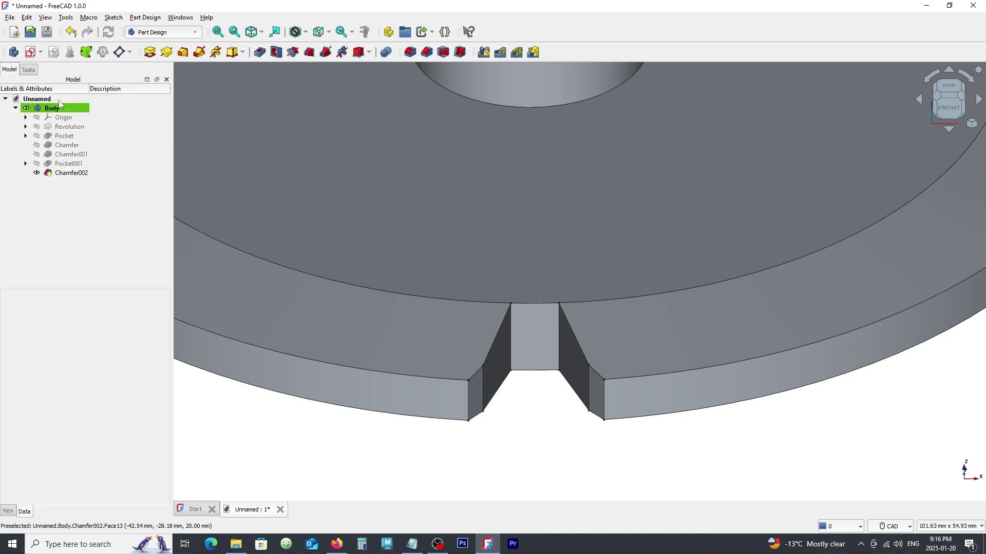
scroll(627, 429, "down", 5)
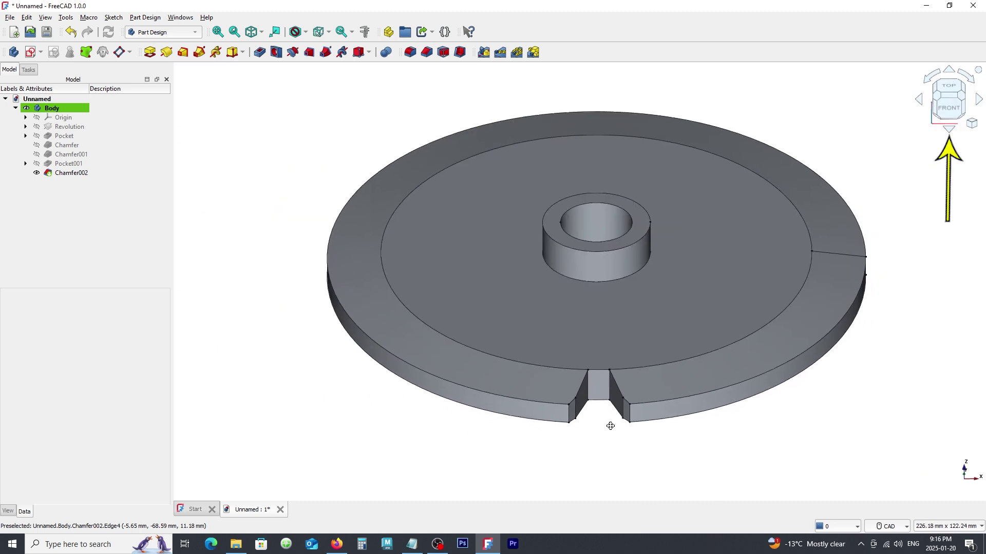
left_click(948, 88)
scroll(744, 341, "up", 1)
scroll(750, 338, "down", 4)
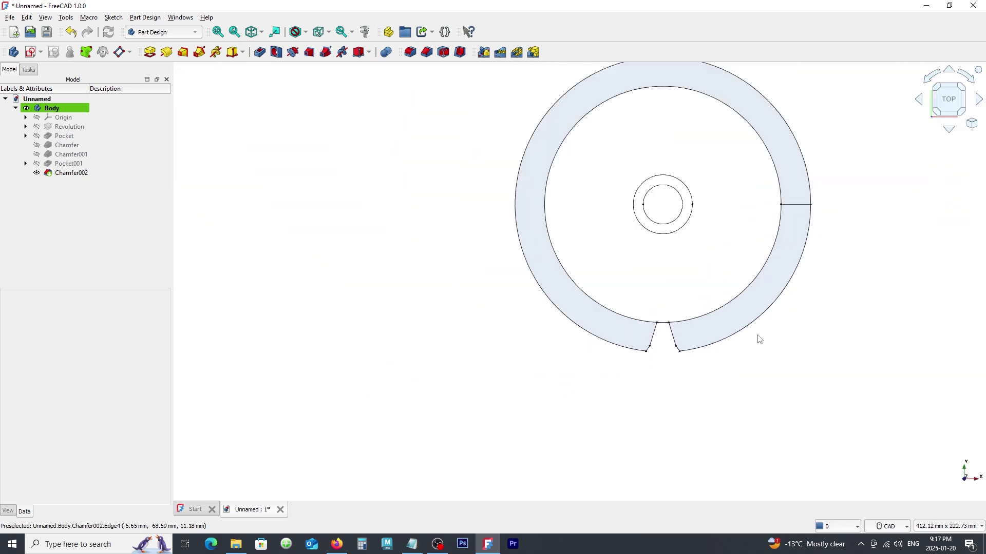
middle_click_drag(759, 337, 618, 398)
Select Pocket001 together with Chamfer002 in the Model tree
scroll(519, 418, "up", 1)
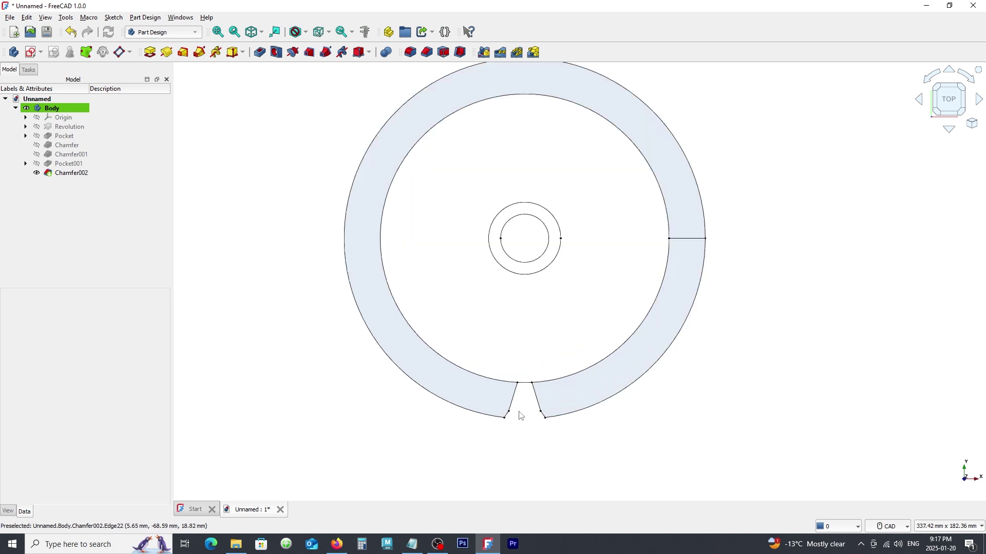
scroll(507, 419, "up", 1)
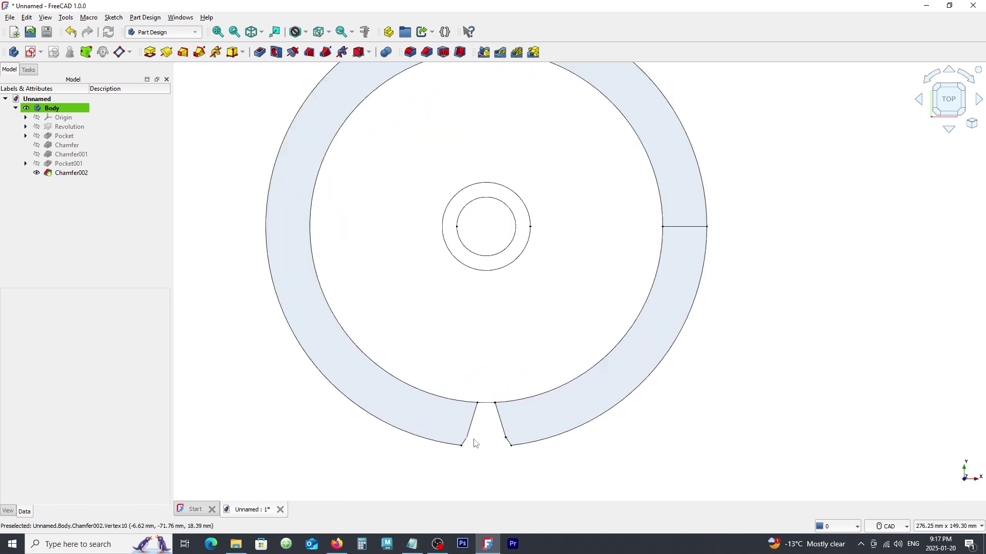
left_click(65, 164, "ctrl")
left_click(65, 174, "ctrl")
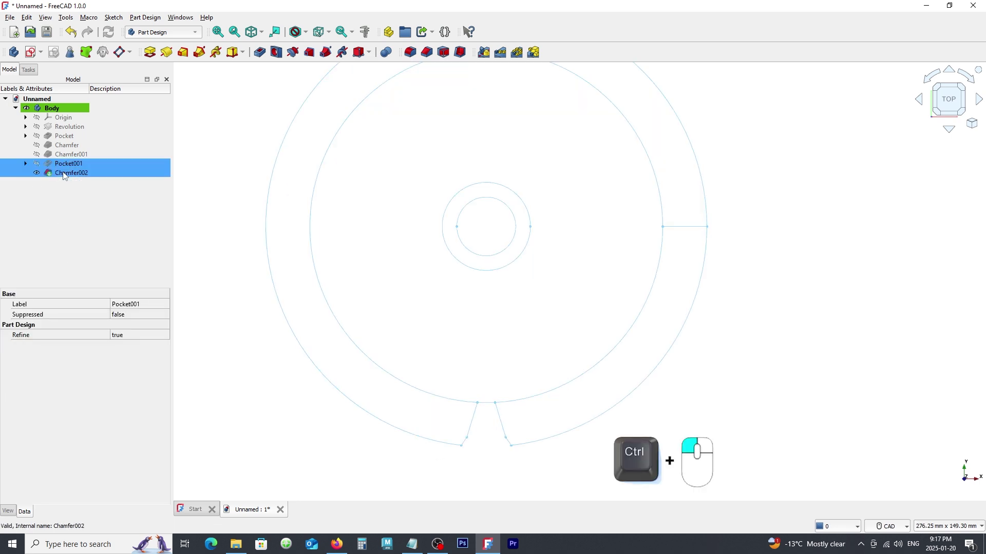
Polar-pattern Pocket001 and Chamfer002 with 22 occurrences over 360°
left_click(517, 51)
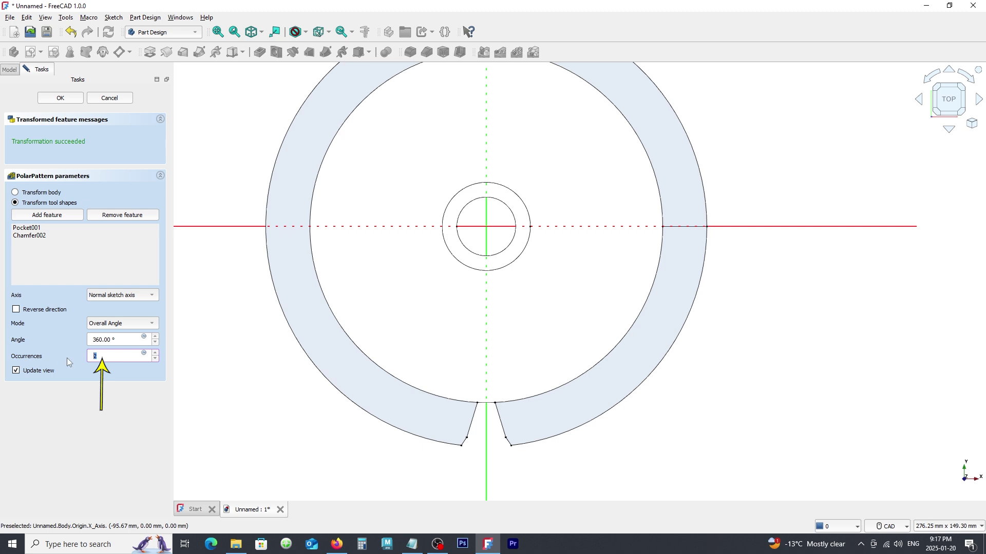
type("22")
left_click(60, 98)
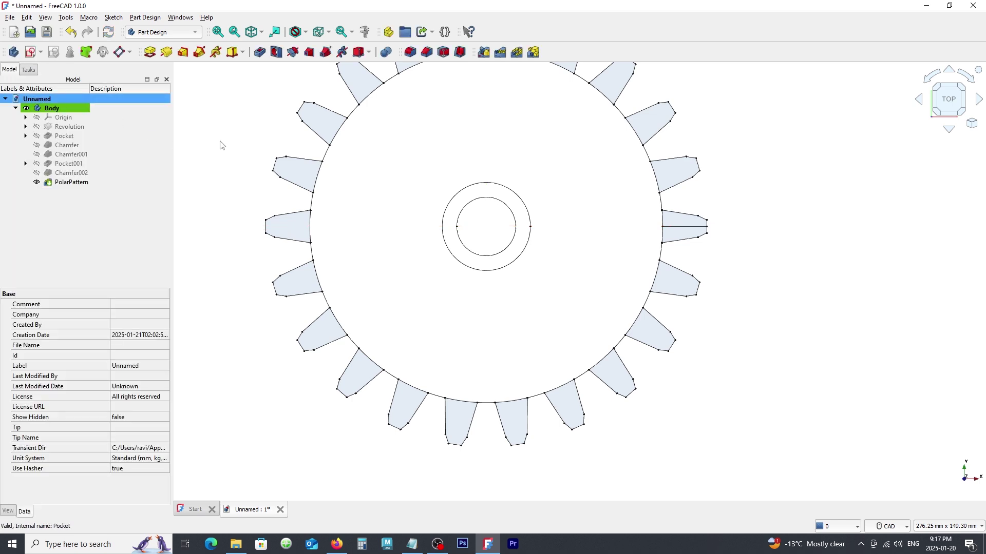
Show the toothed gear in isometric view and orbit it to see the top
scroll(221, 145, "down", 4)
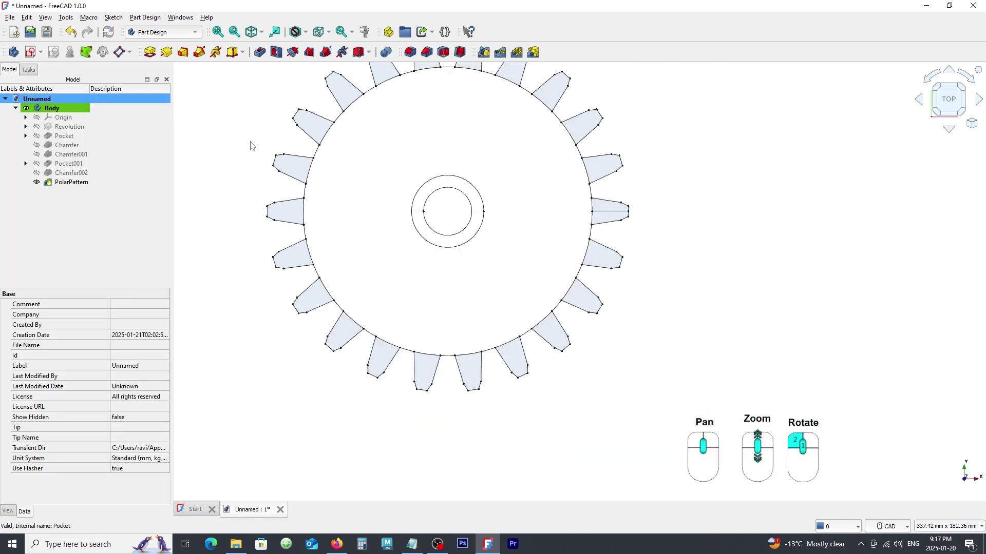
left_click(973, 125)
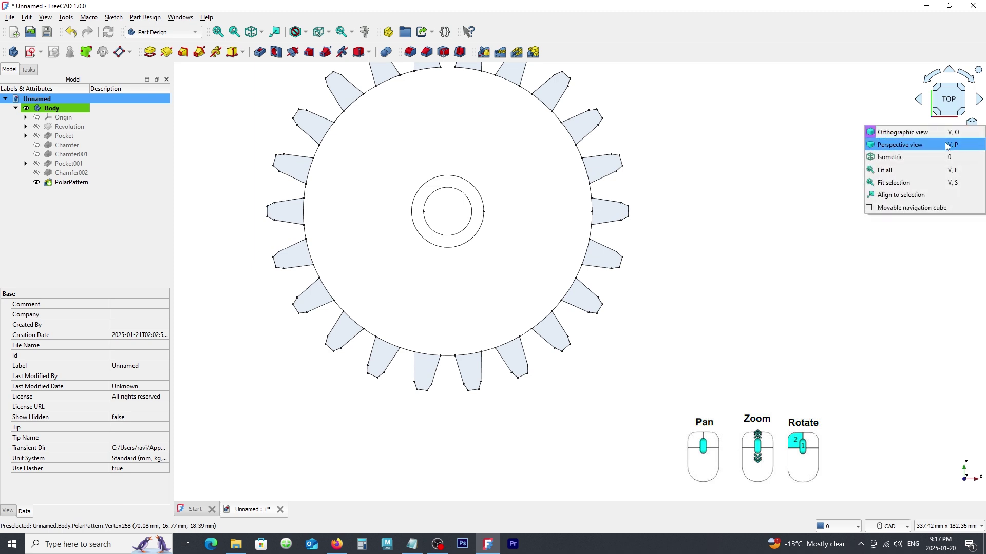
left_click(904, 160)
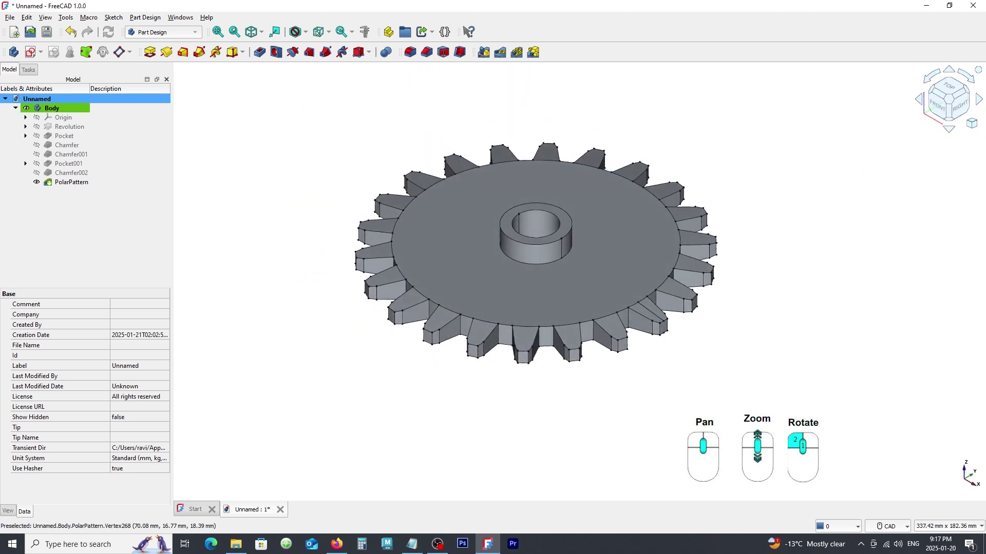
middle_click_drag(654, 417, 598, 385)
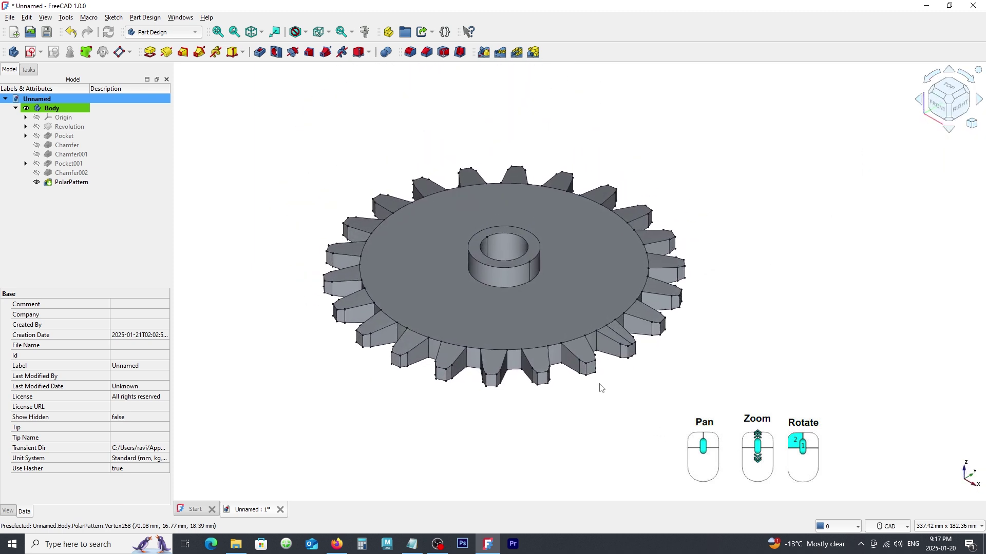
mouse_move(541, 323)
middle_mouse_down()
mouse_move(541, 353)
mouse_move(606, 200)
mouse_move(315, 376)
mouse_move(617, 426)
mouse_move(595, 401)
mouse_move(663, 358)
mouse_move(594, 312)
mouse_move(601, 260)
mouse_move(562, 359)
mouse_move(563, 349)
middle_mouse_up()
Zoom in on the hub and select its top face
scroll(563, 349, "up", 5)
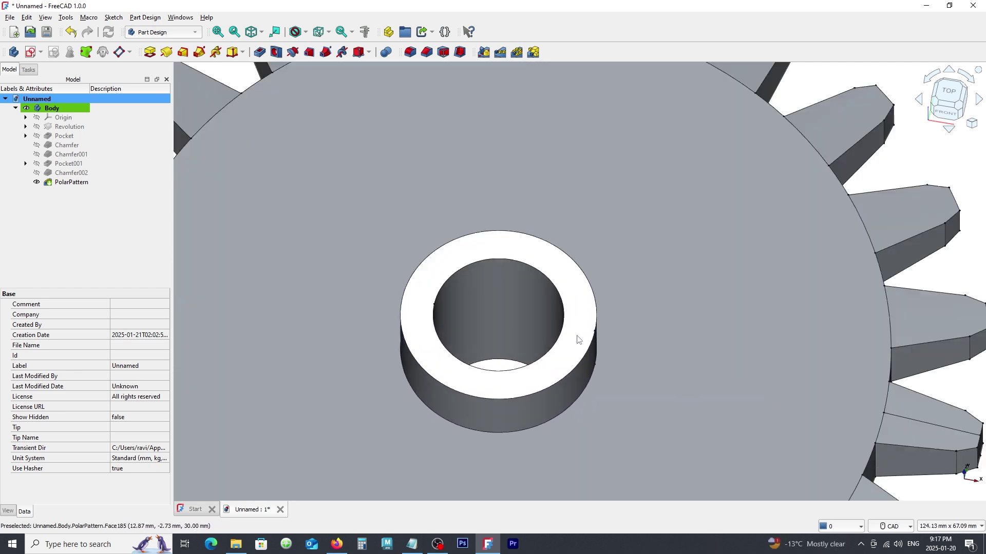
scroll(579, 343, "up", 3)
left_click(580, 344)
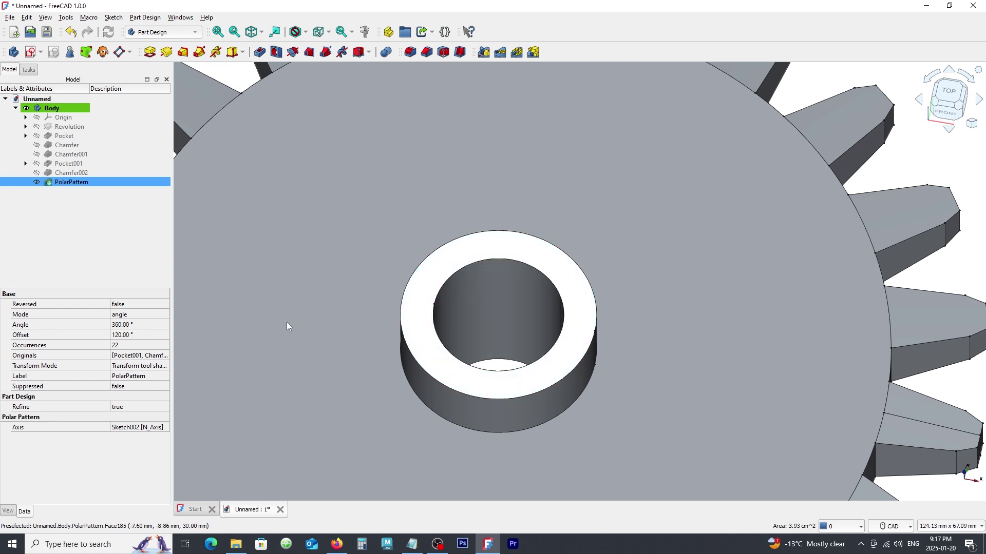
Create a new sketch on the hub's top face
left_click(30, 53)
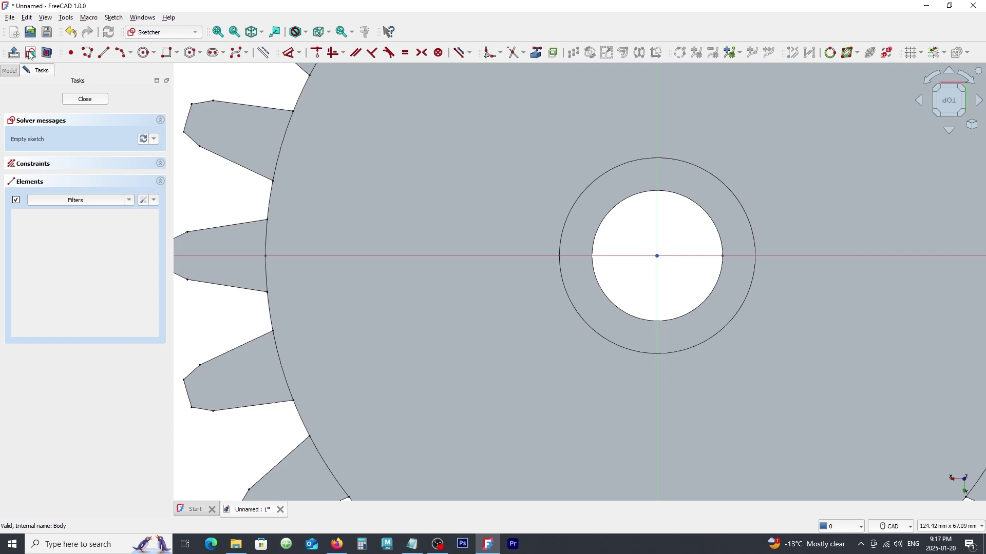
scroll(614, 275, "up", 3)
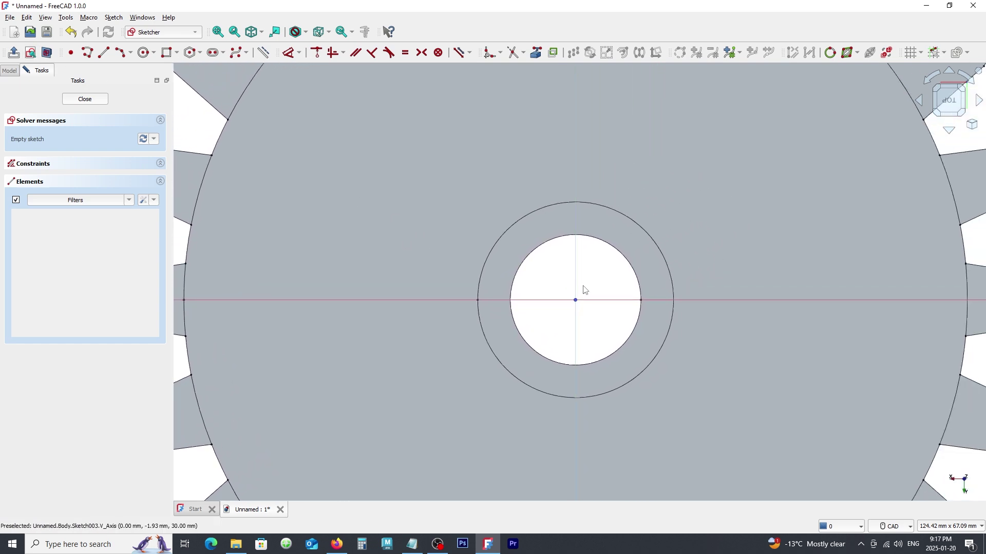
scroll(585, 278, "up", 3)
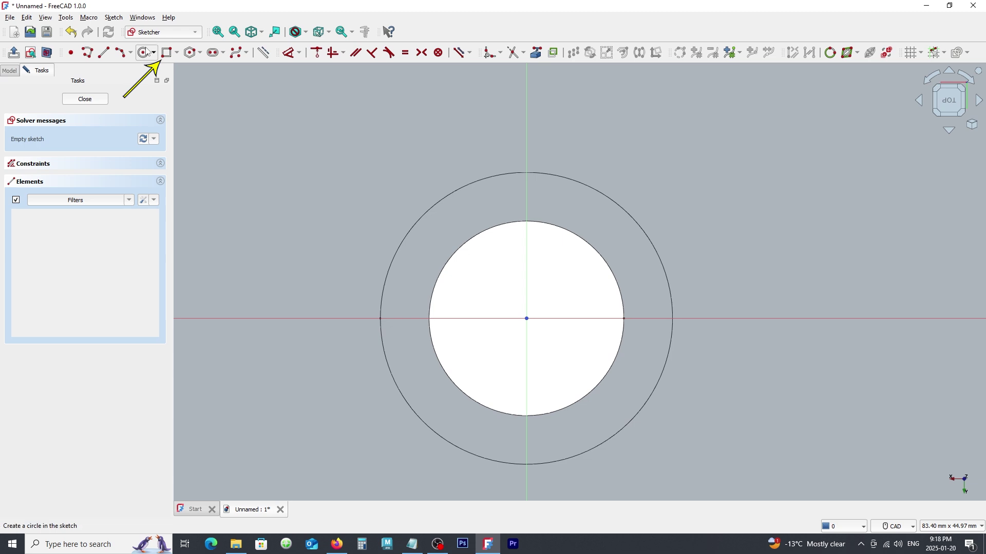
Draw a 3 mm by 5 mm centred rectangle on the vertical axis
left_click(176, 53)
left_click(167, 81)
left_click(526, 263)
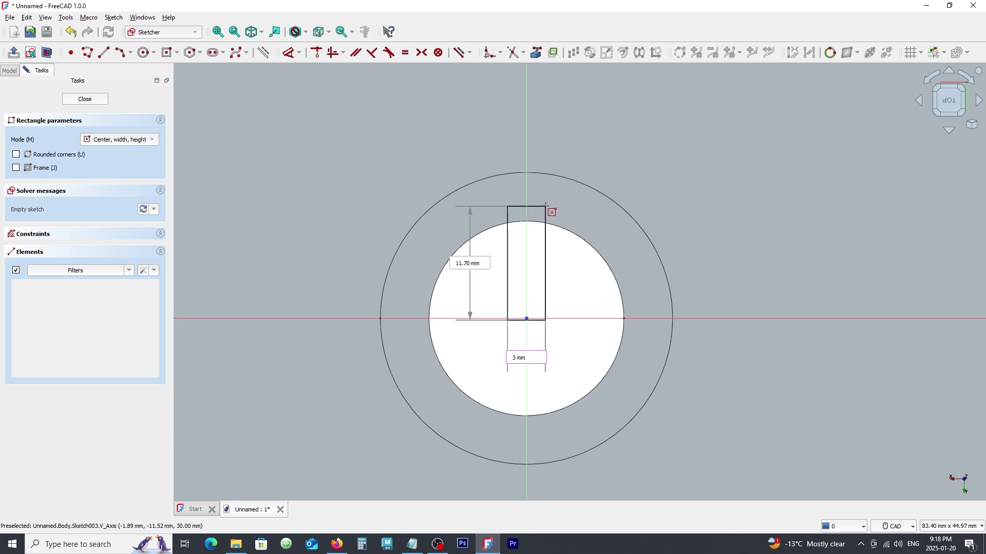
key("Tab")
type("5")
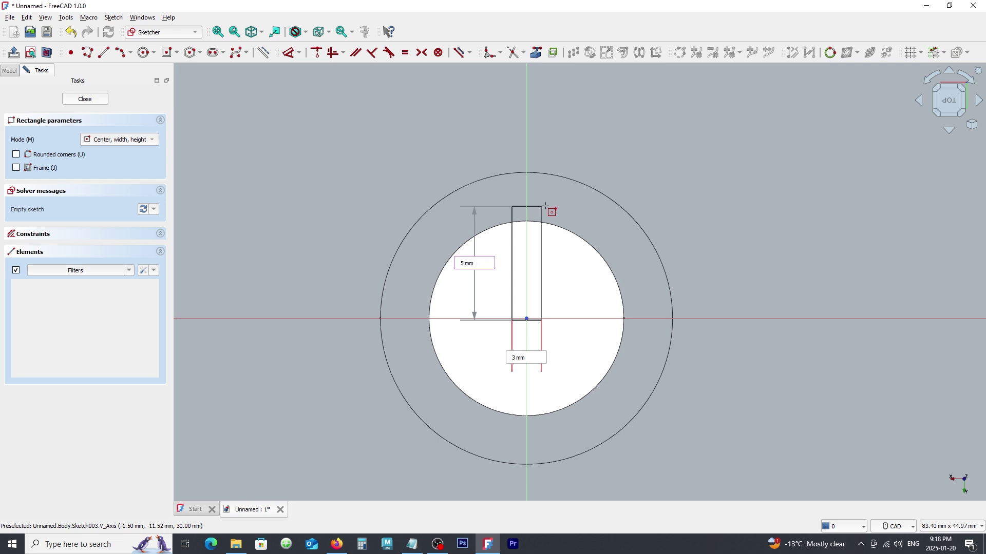
key("Return")
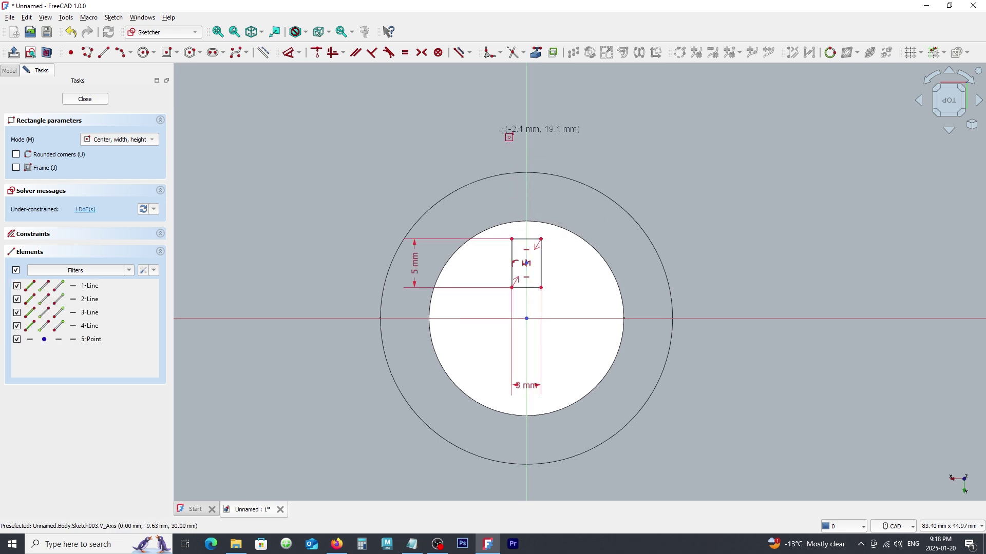
Dimension the rectangle's top corner 12 mm vertically above the origin, then close Sketch003
key("Escape")
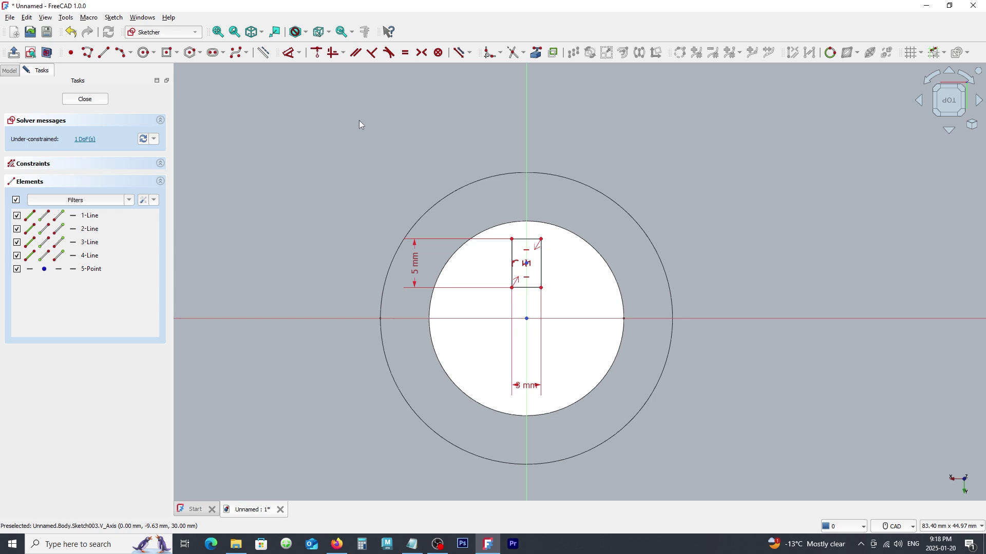
left_click(294, 57)
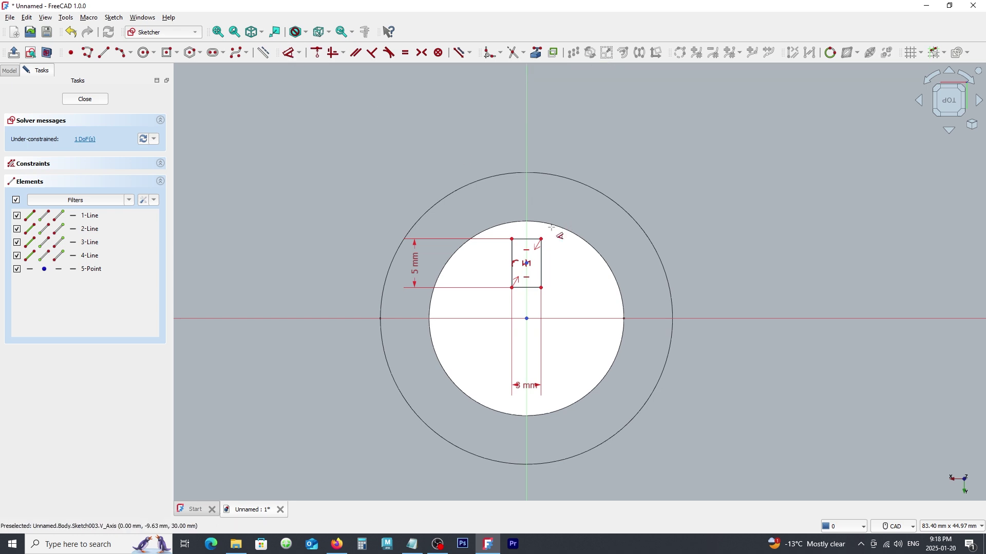
left_click(535, 243)
left_click(528, 319)
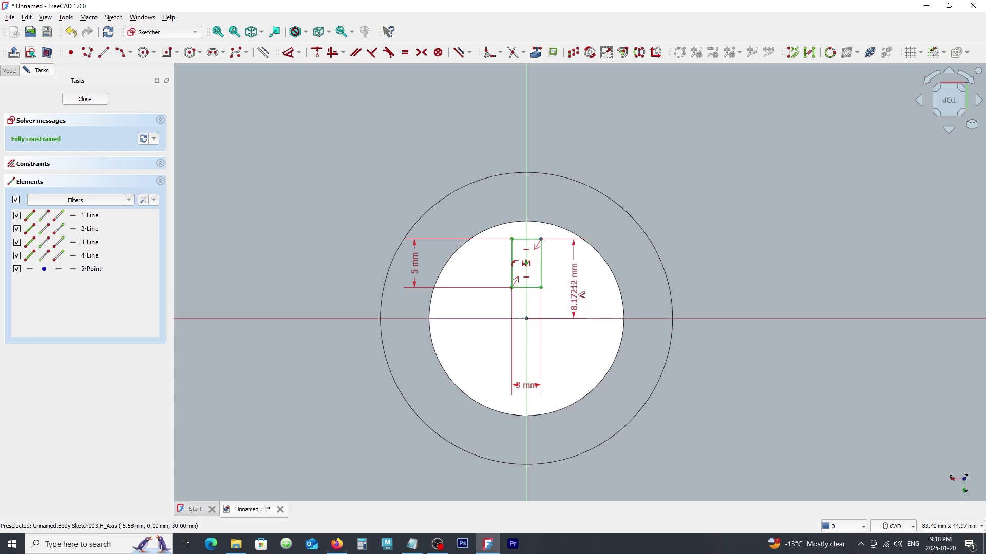
left_click(575, 290)
key("Return")
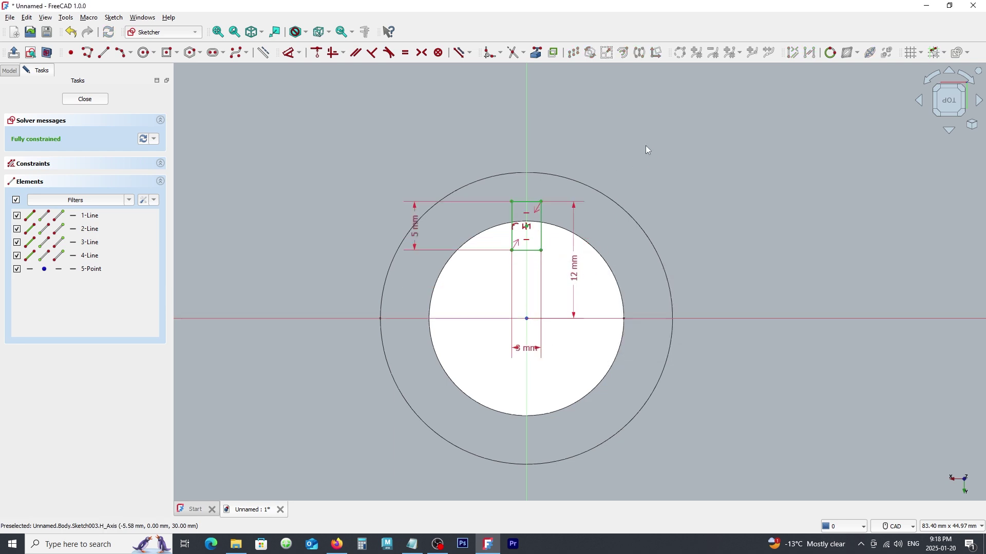
left_click(94, 102)
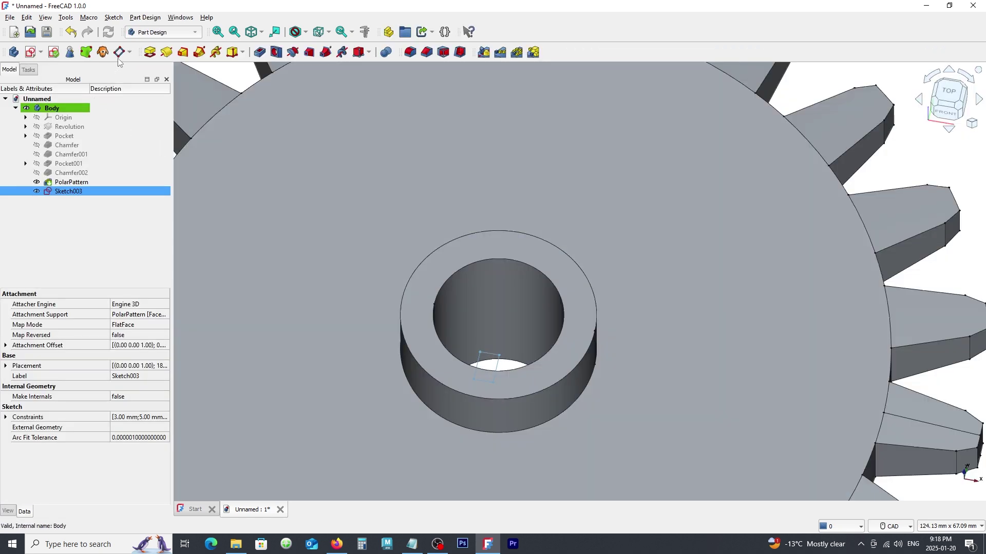
Pocket the keyway sketch as Through all and orbit to preview the cut
left_click(259, 52)
left_click(153, 139)
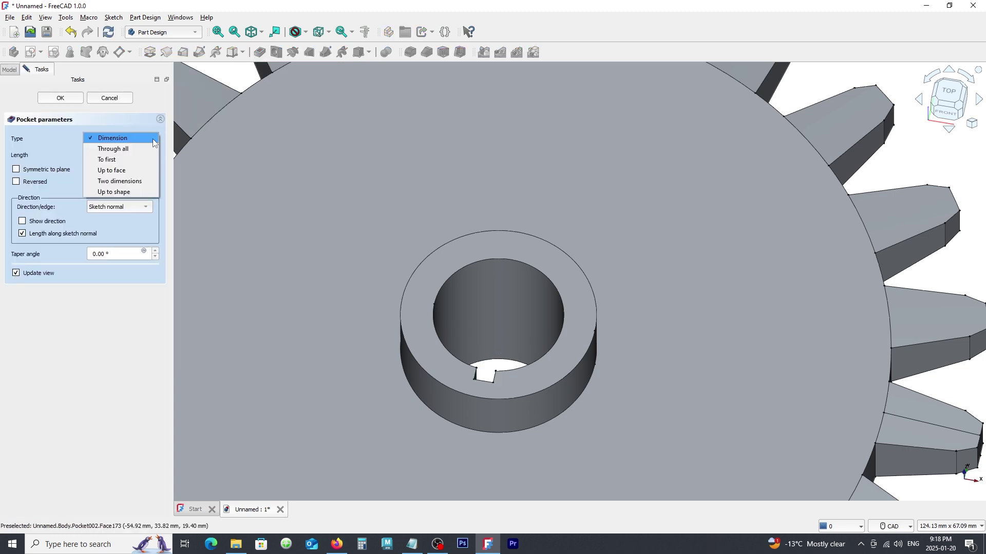
left_click(113, 149)
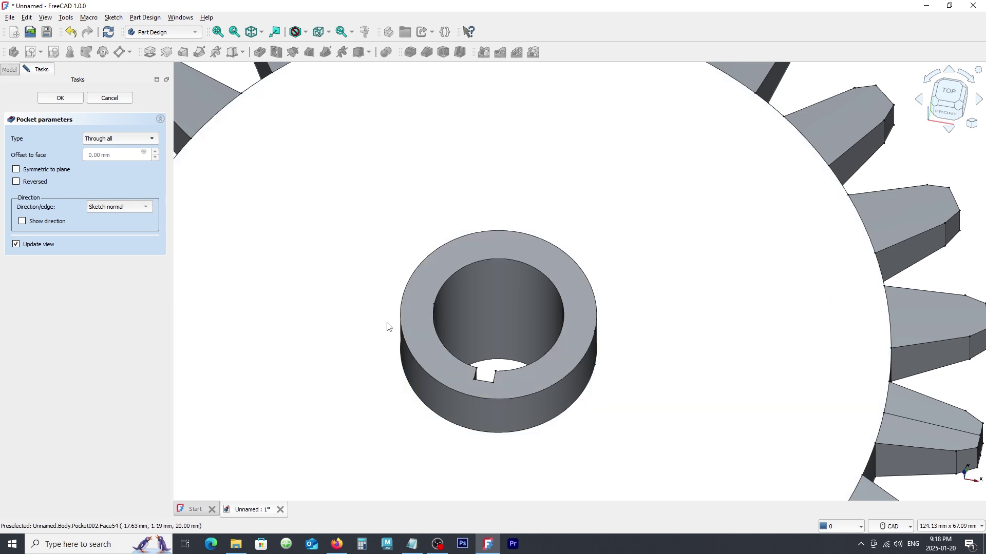
scroll(387, 327, "down", 5)
middle_click_drag(493, 298, 533, 280)
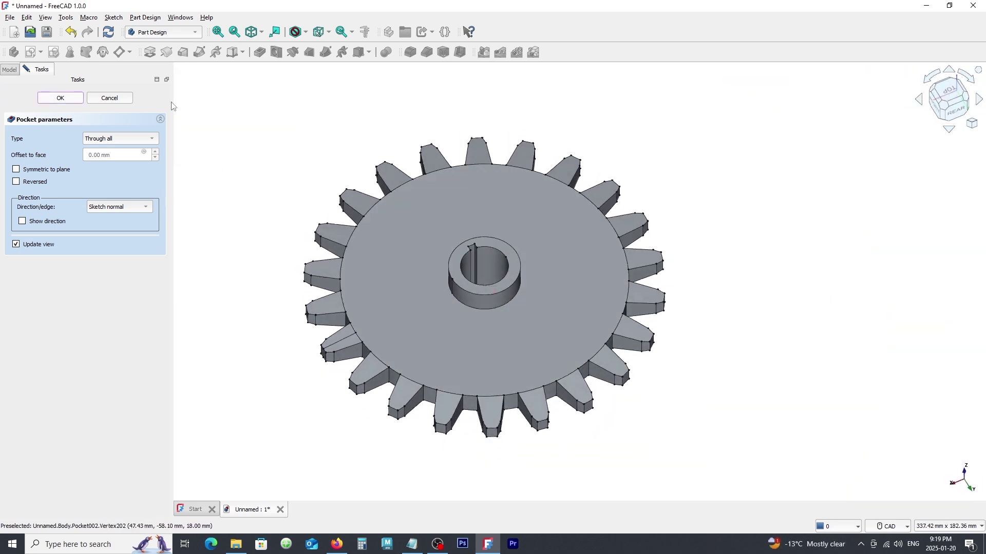
middle_click_drag(229, 112, 452, 132)
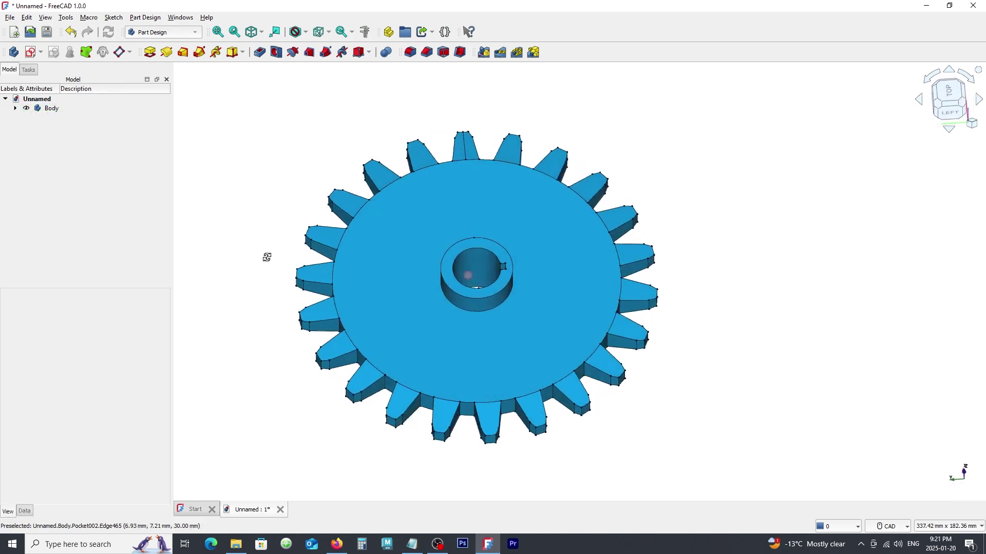
middle_click_drag(77, 242, 115, 228)
middle_click_drag(457, 210, 890, 219)
middle_click_drag(913, 276, 872, 237)
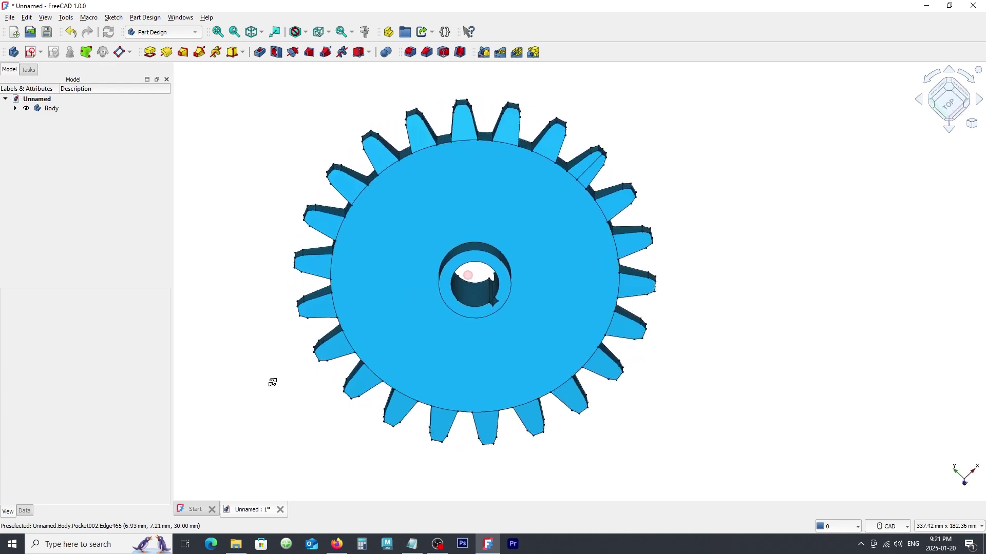
middle_click_drag(431, 413, 580, 222)
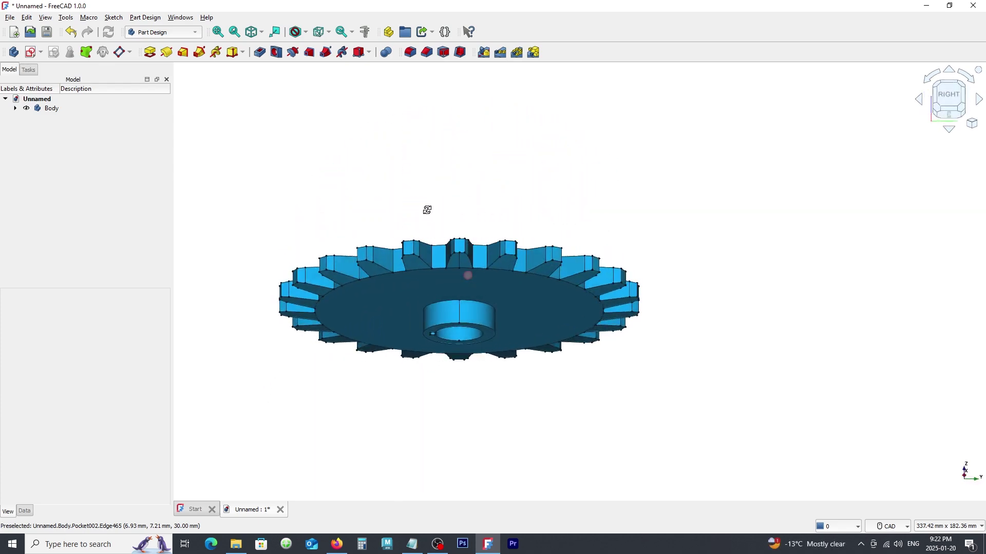